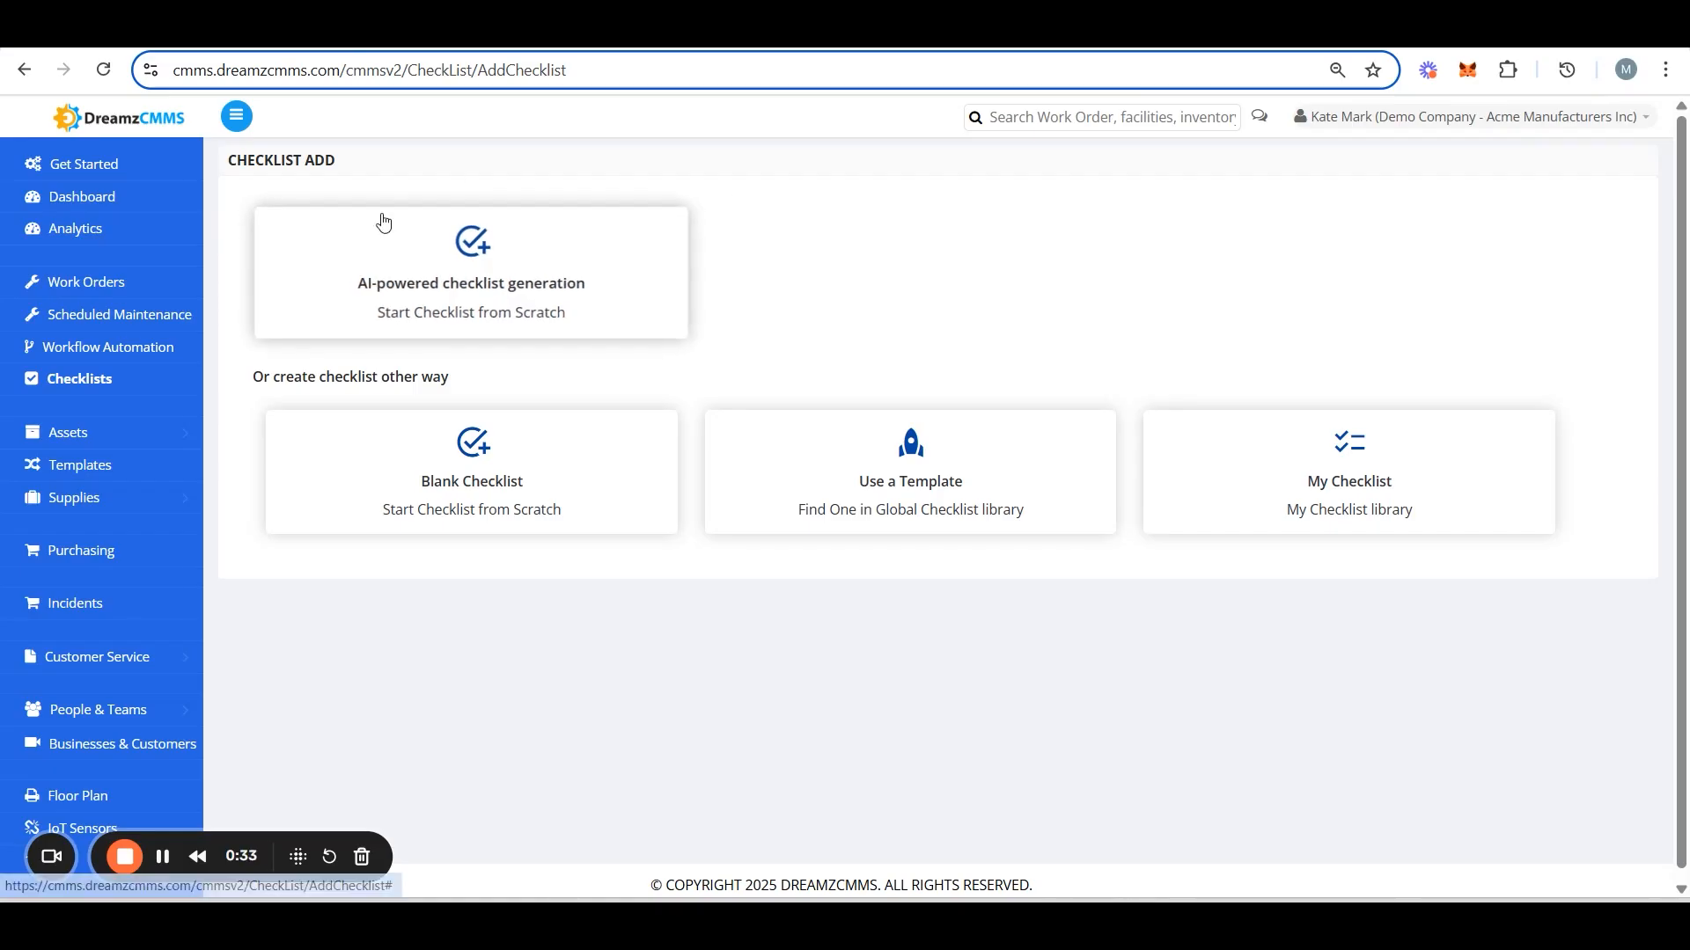
Step: Start a new checklist using AI-powered checklist generation
scroll(83, 379, down, 3)
scroll(83, 380, up, 3)
click(83, 381)
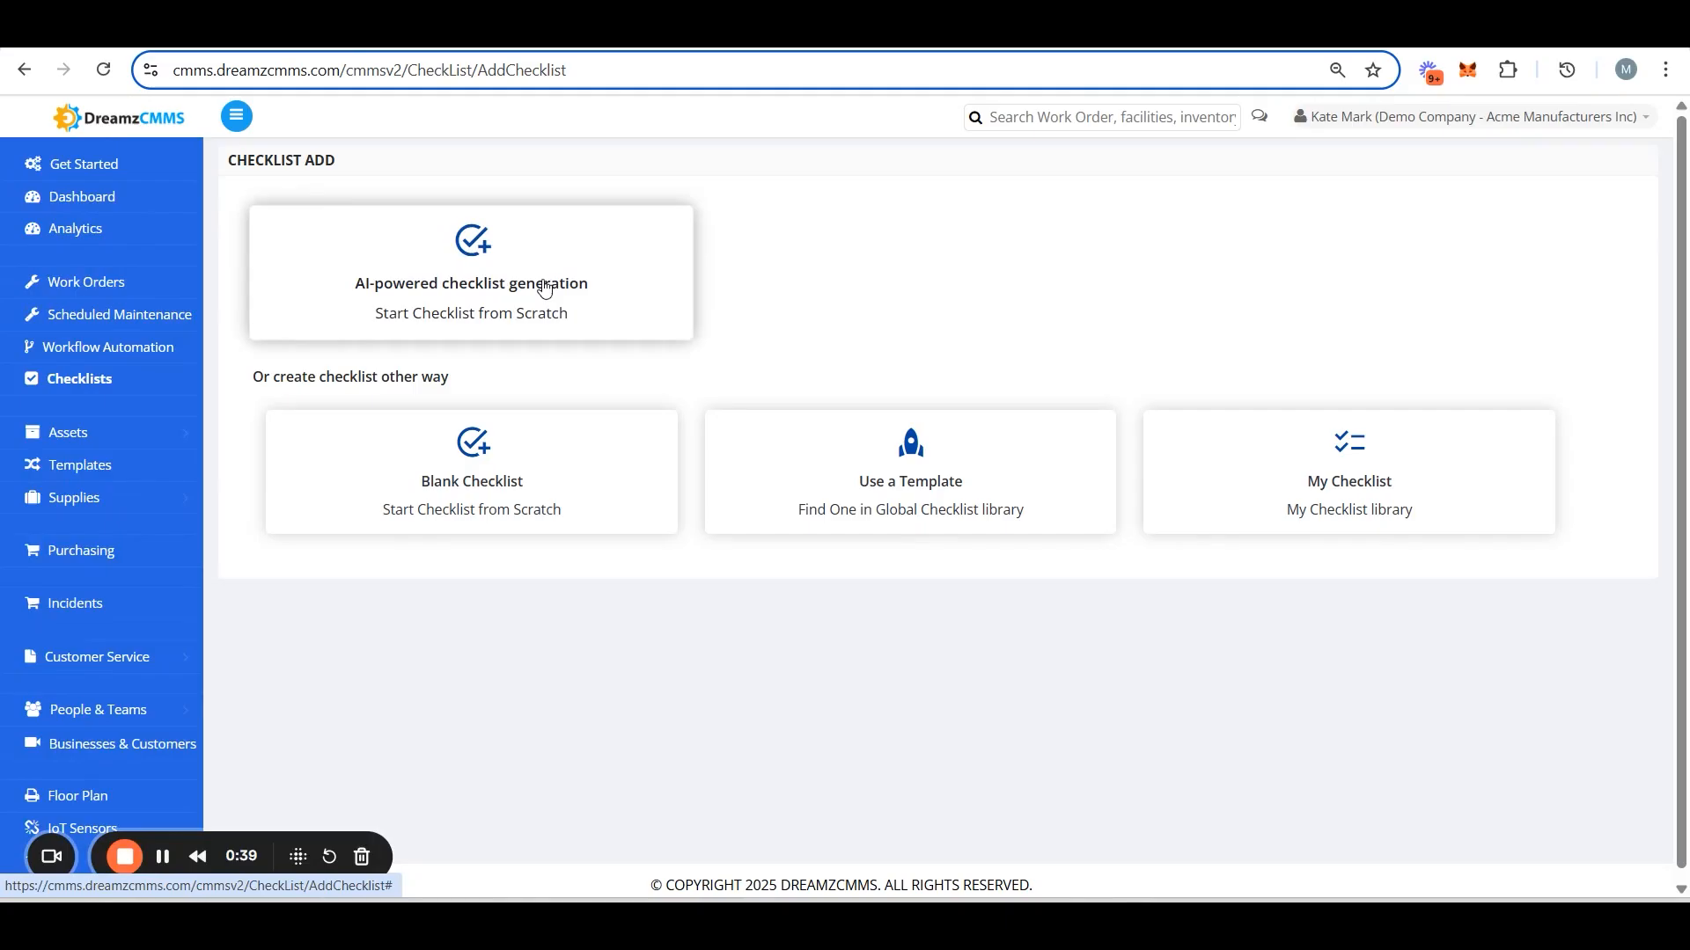
click(620, 273)
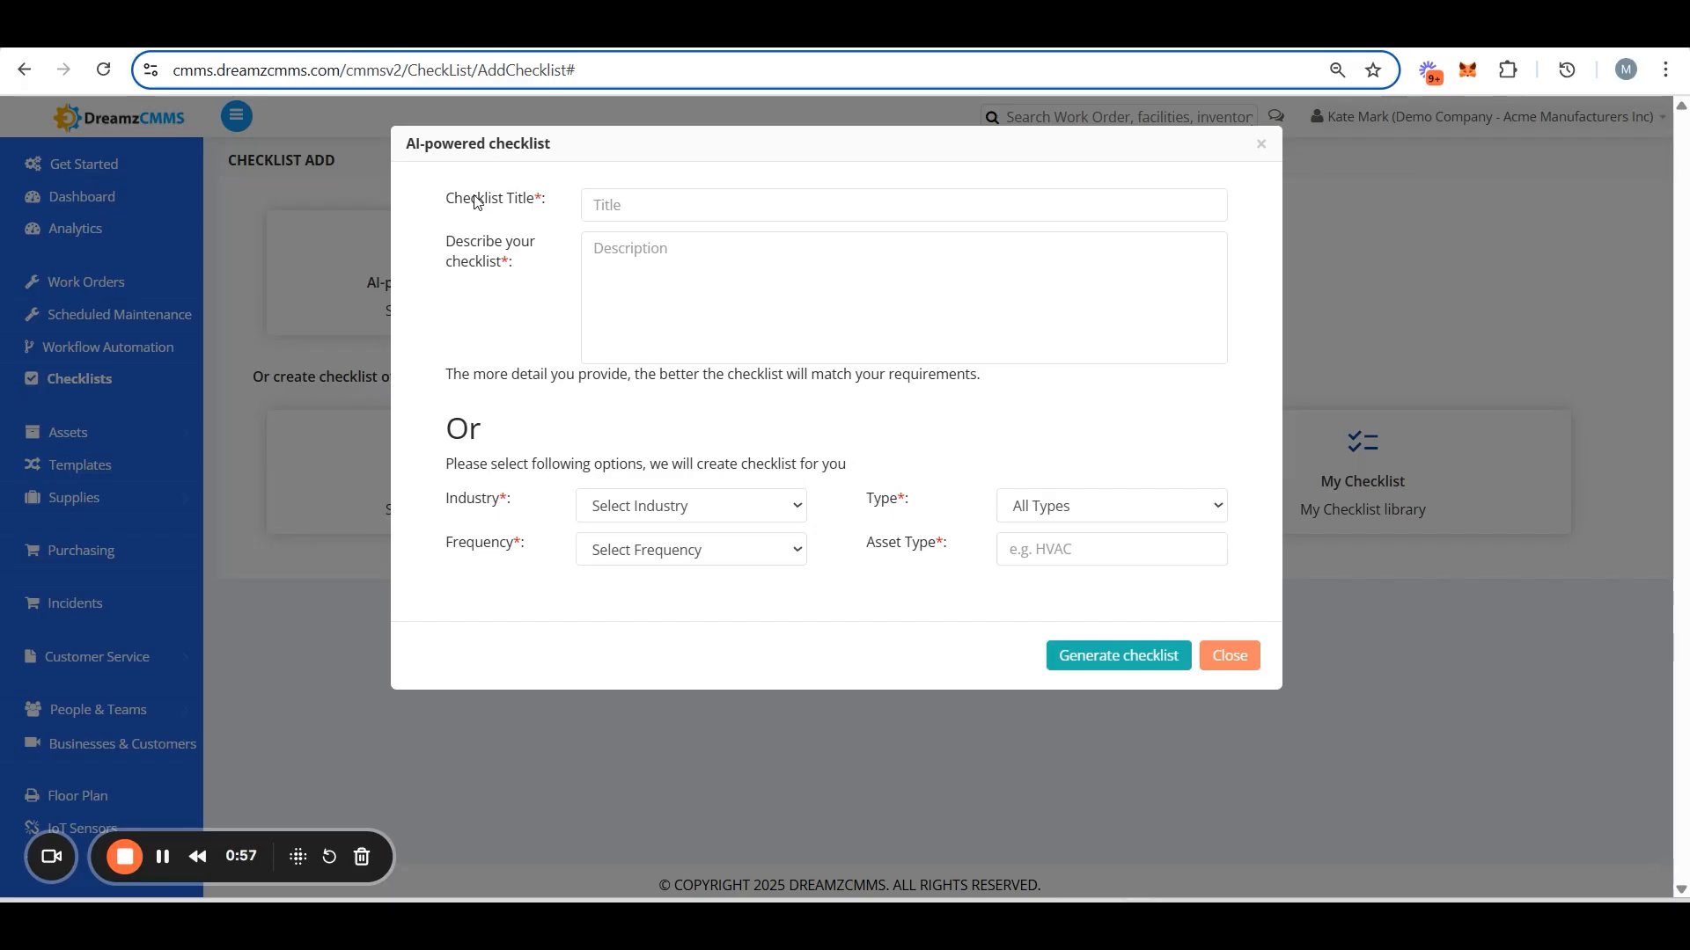
click(640, 547)
click(888, 533)
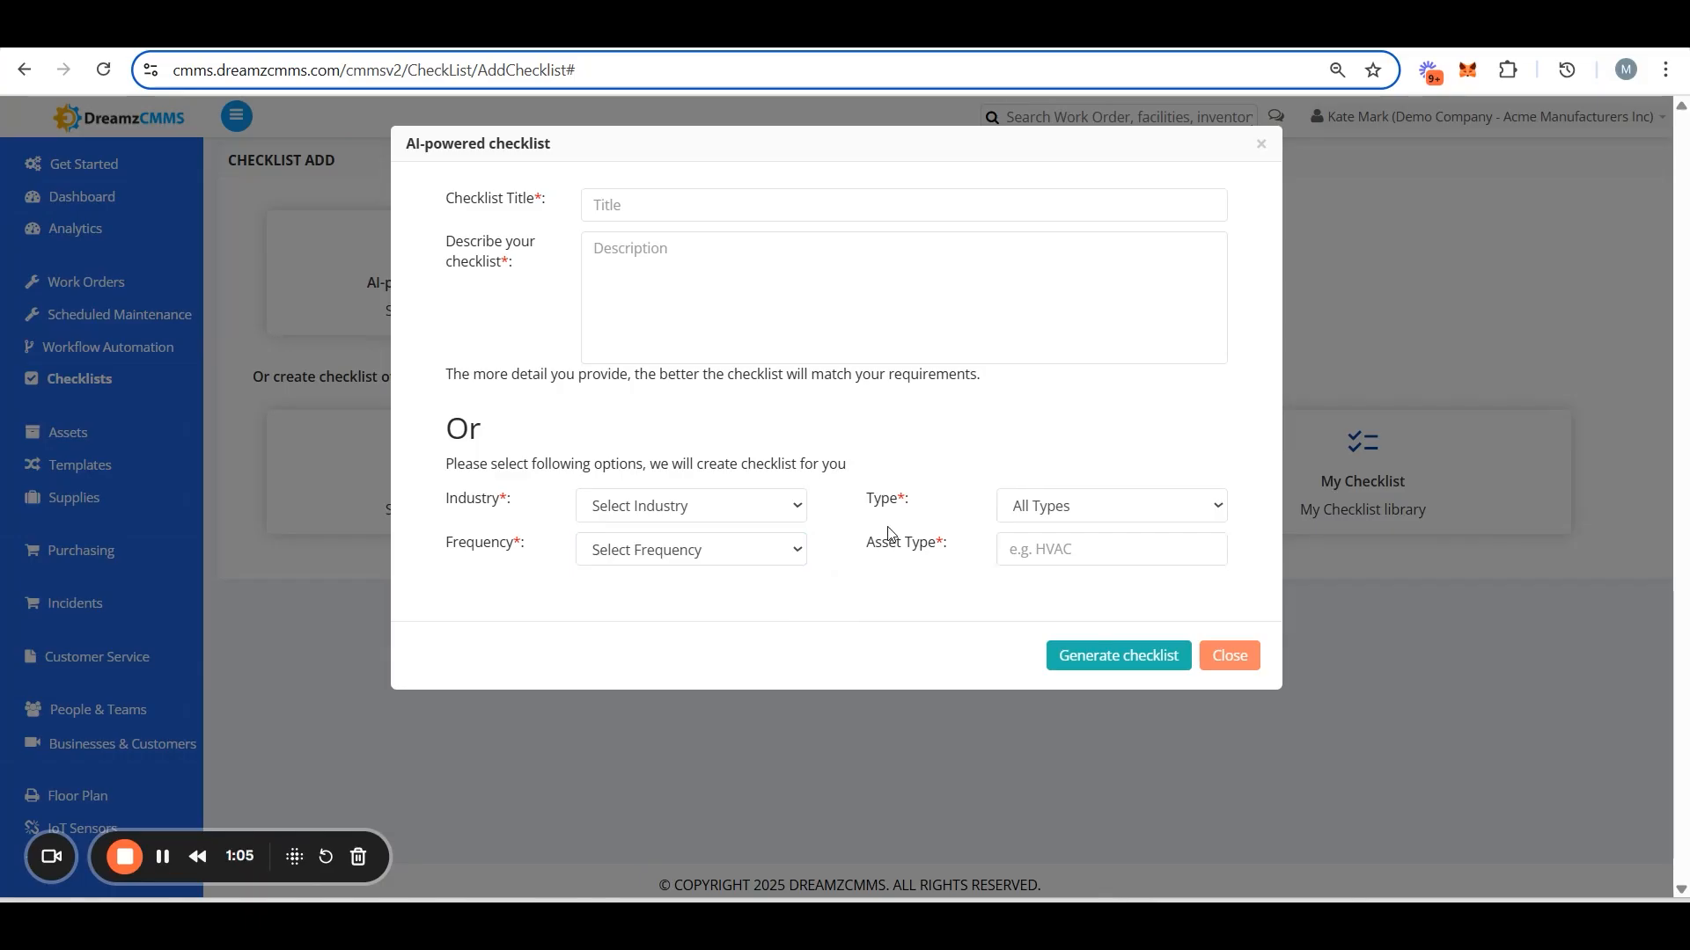
Step: Generate a checklist with "AC Repair checklist" as both its title and its description
click(901, 219)
text(AC Repair checklist)
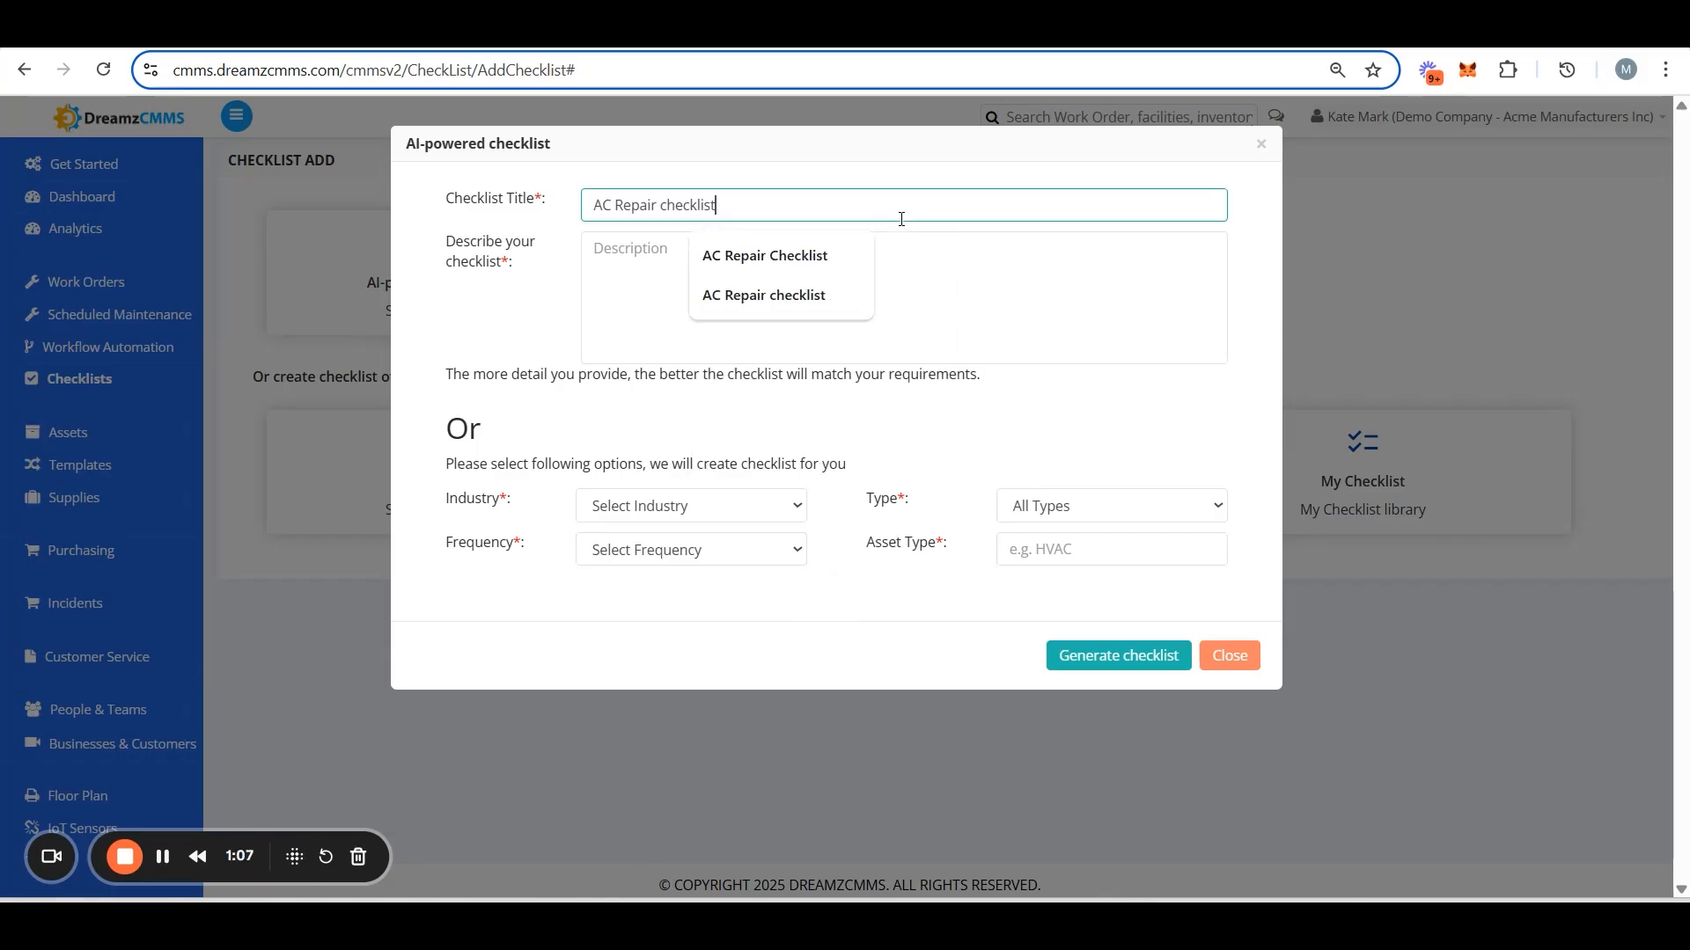
key(Tab)
text(AC Repair checklist)
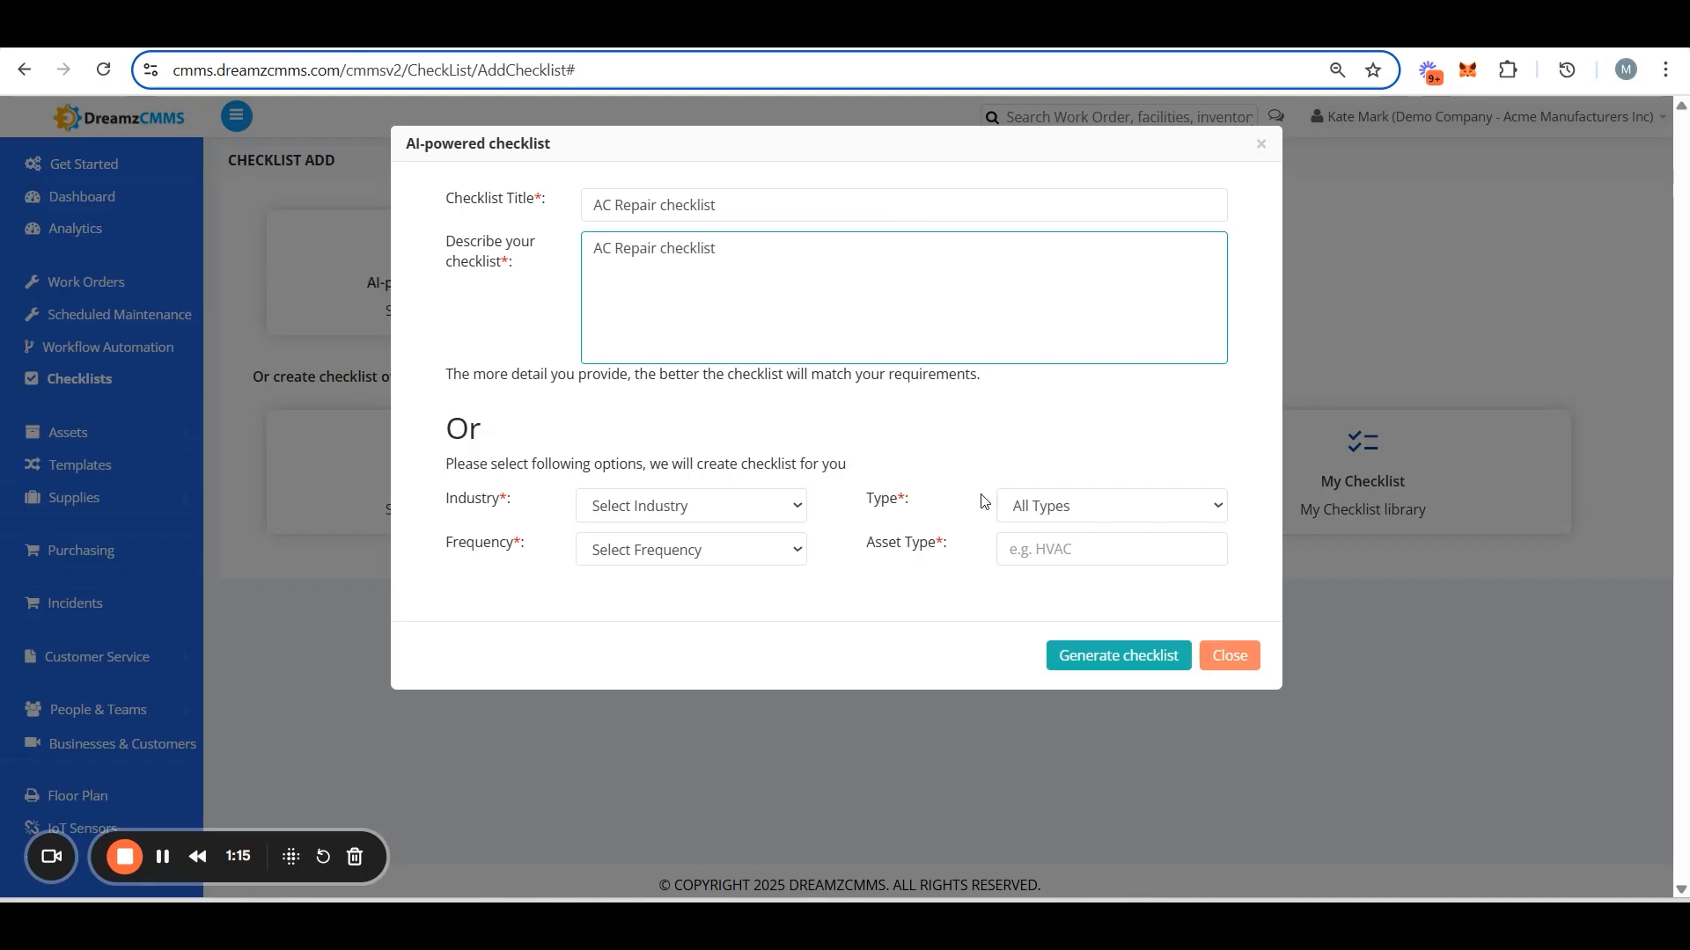
click(1133, 659)
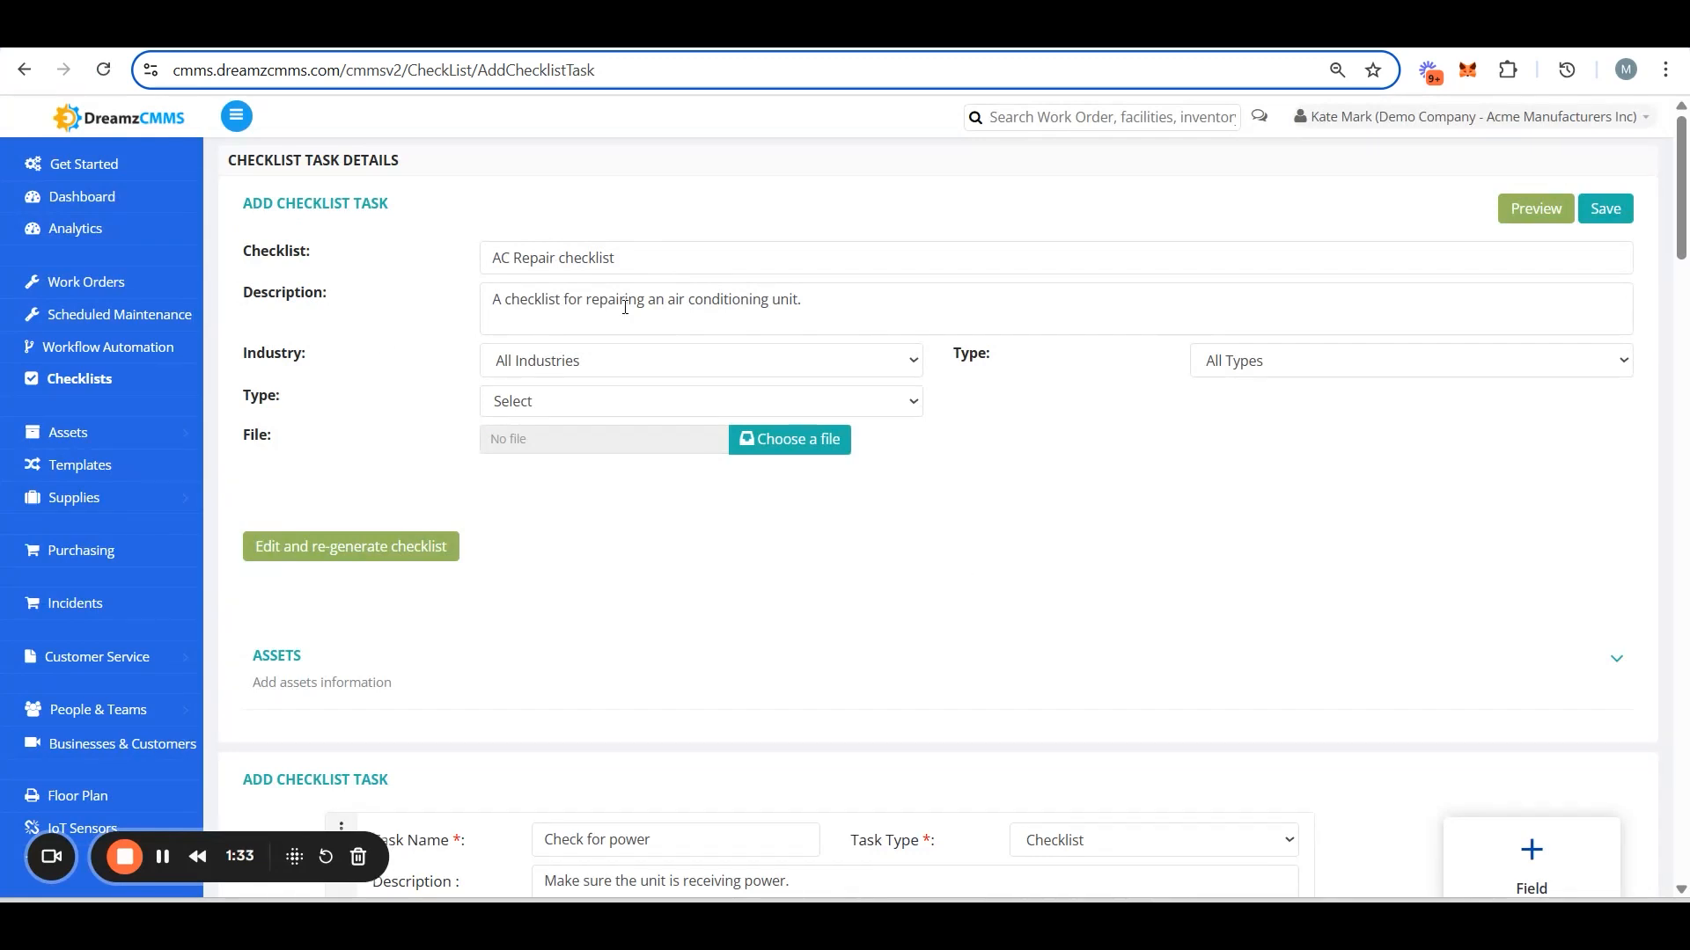
Step: Review the generated checklist's industry and type options and its list of tasks
click(613, 369)
click(614, 370)
click(1233, 368)
click(1234, 370)
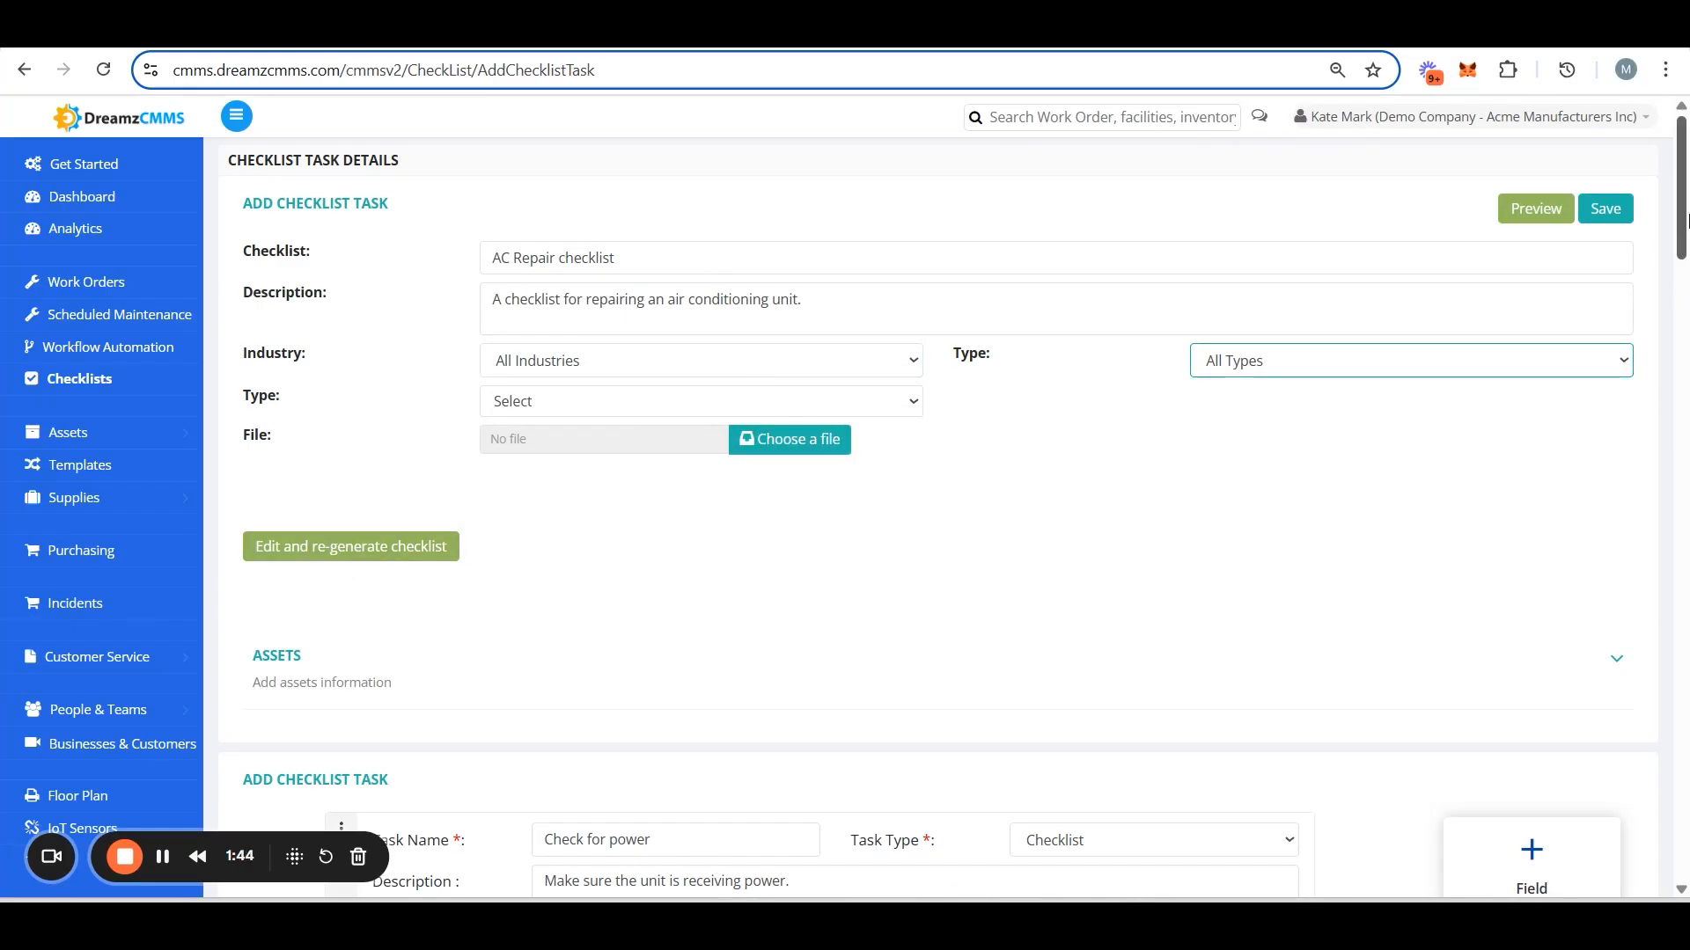
drag(1685, 220, 1685, 325)
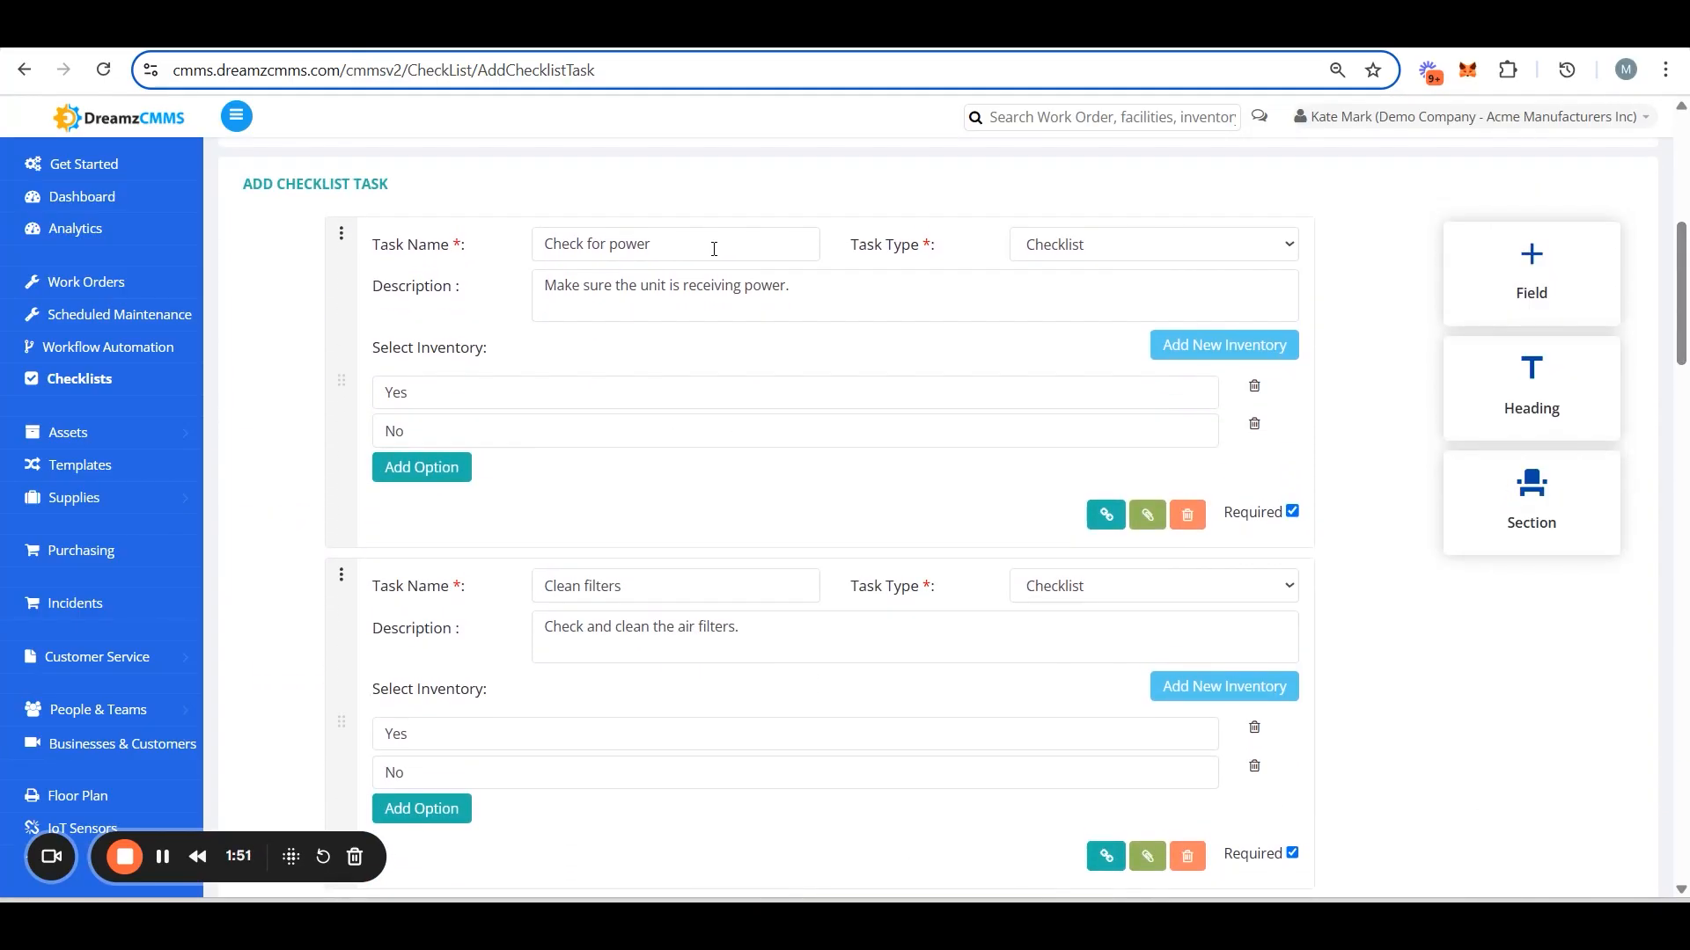
drag(1678, 264, 1632, 168)
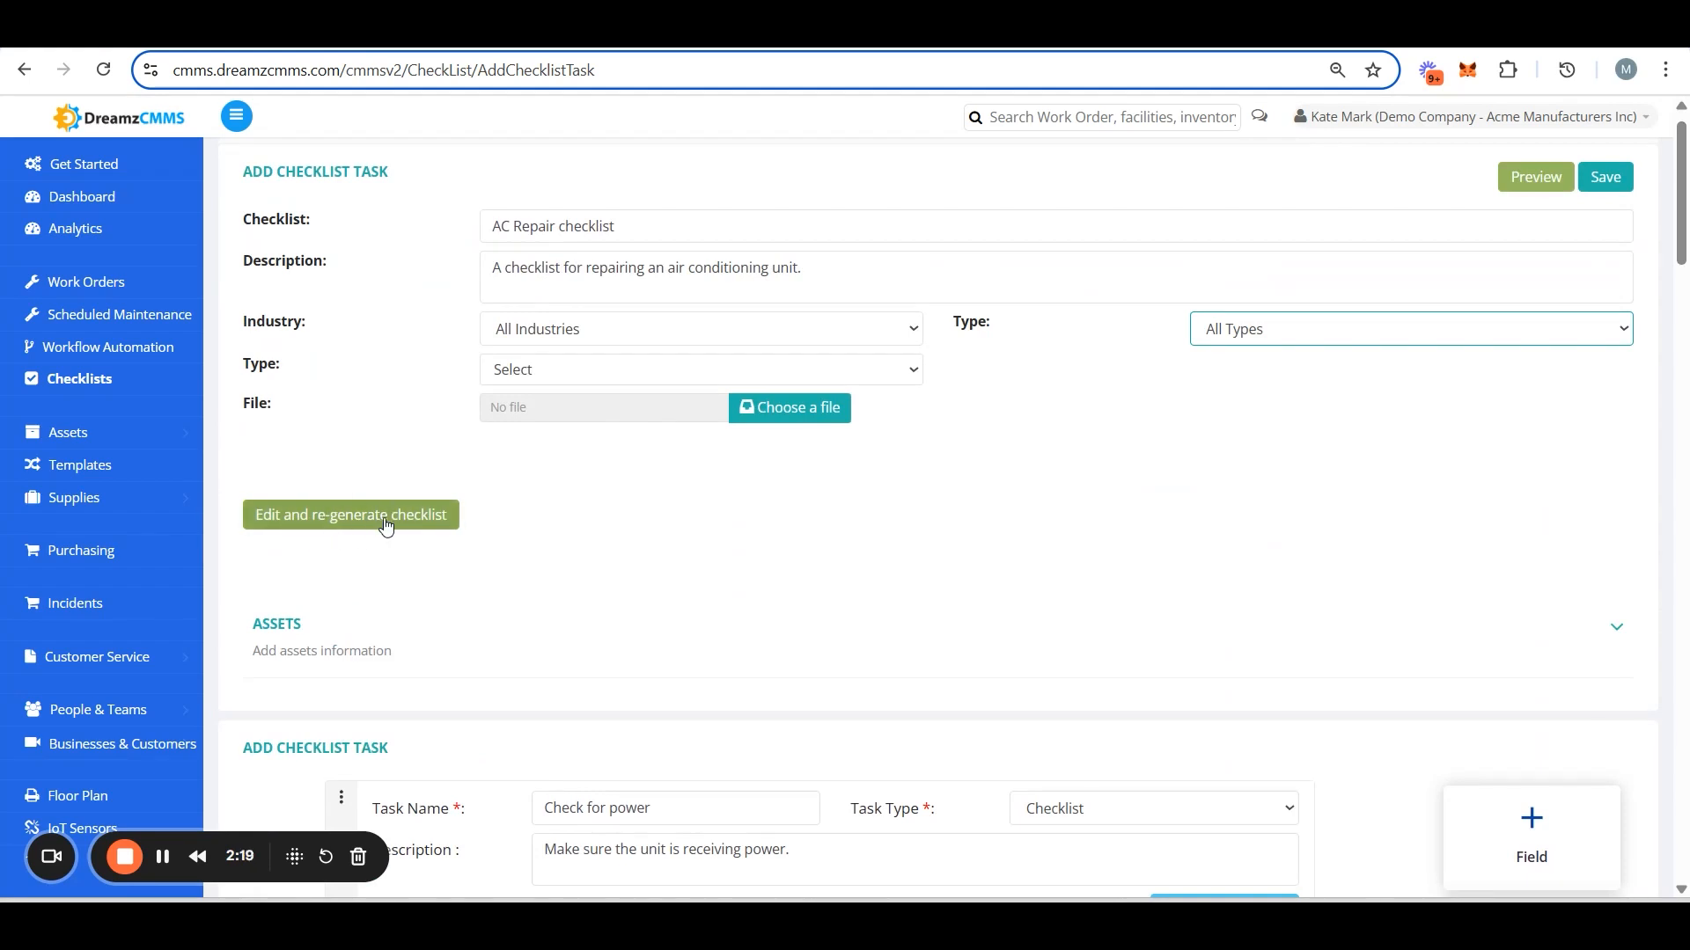
mouse_move(1684, 242)
mouse_down()
mouse_move(1683, 348)
mouse_move(1683, 230)
mouse_up()
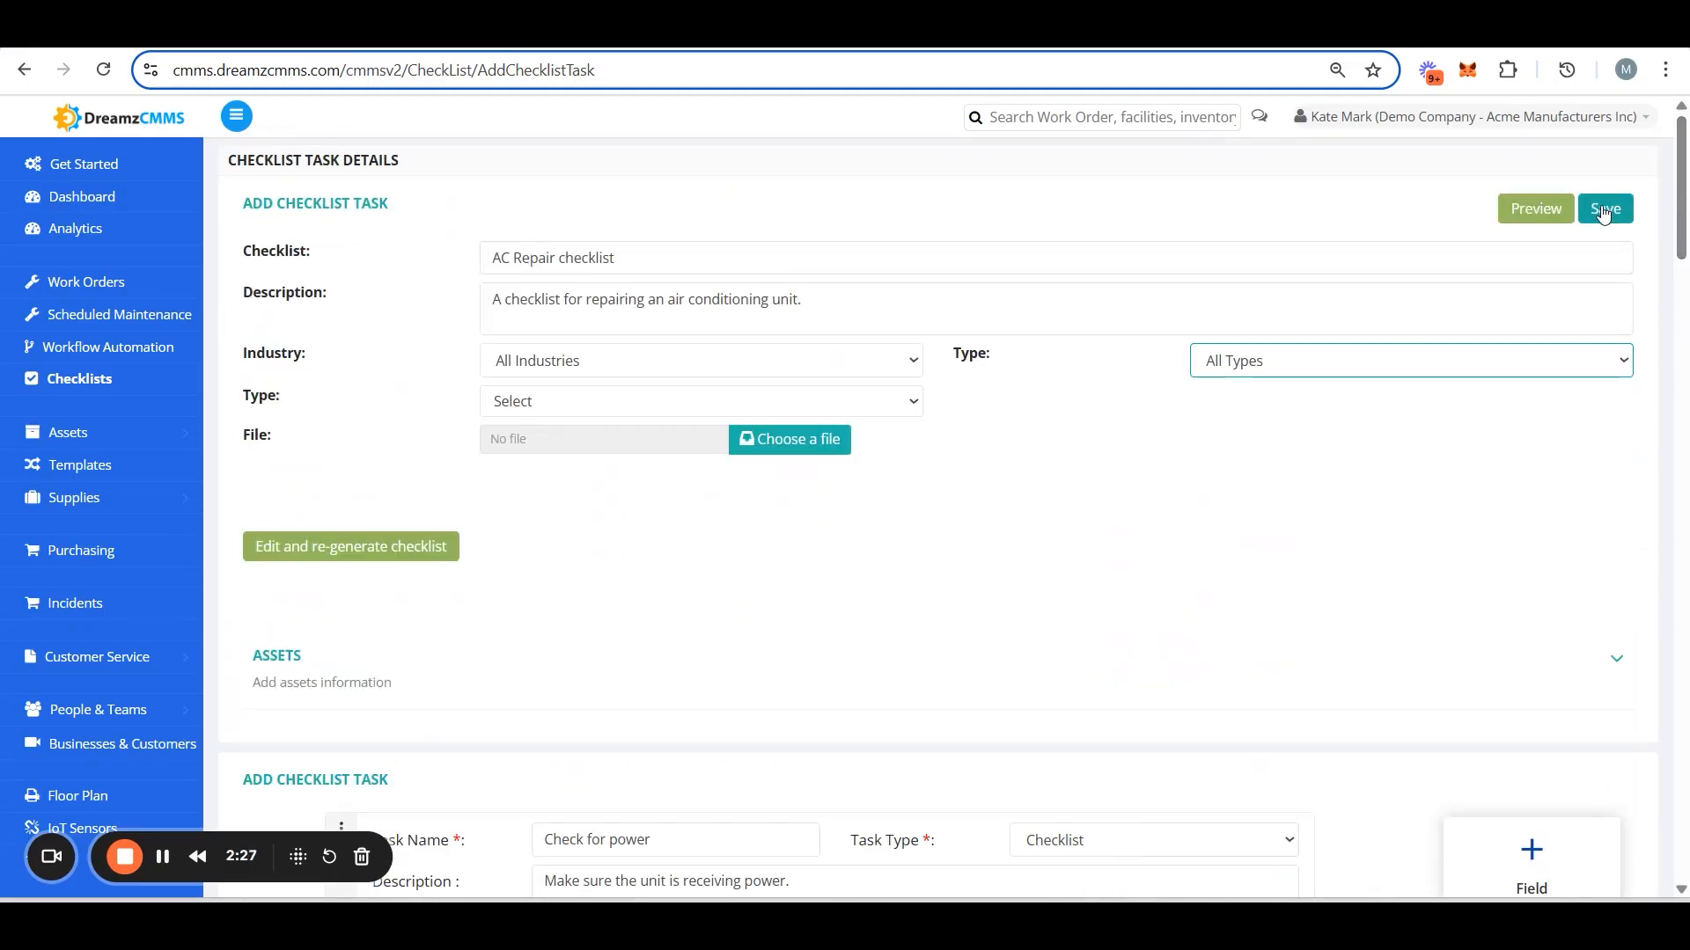
Step: Preview the whole AC Repair checklist through its last task, and close the preview
click(1539, 217)
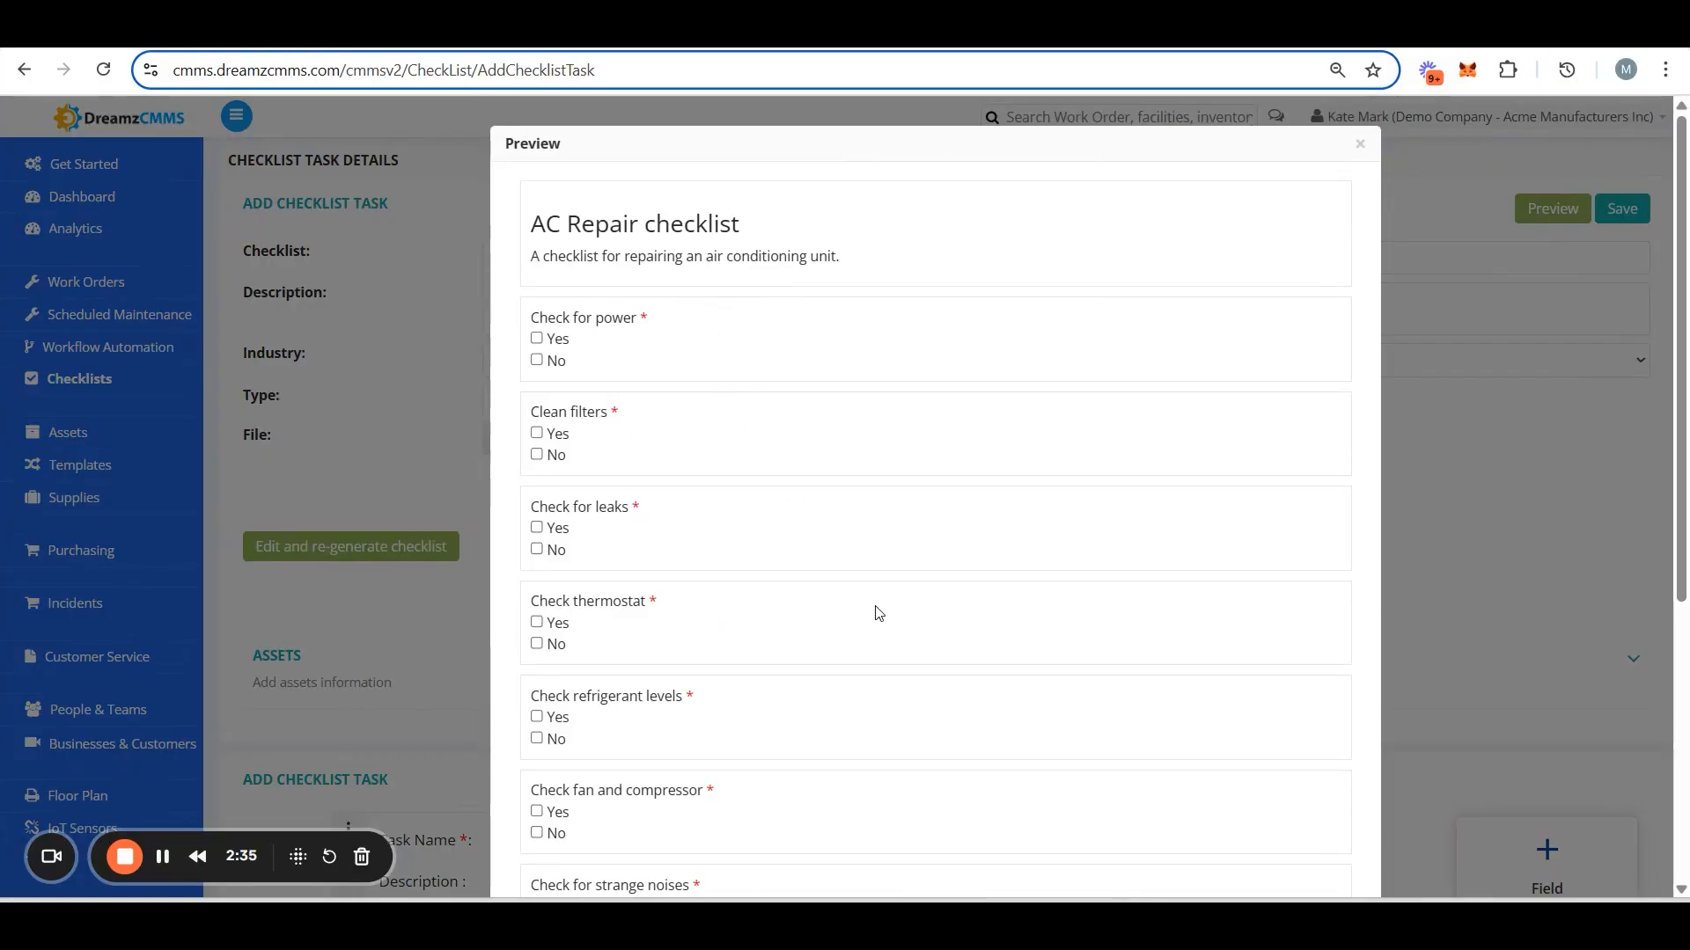
scroll(1050, 566, down, 4)
scroll(1050, 566, down, 2)
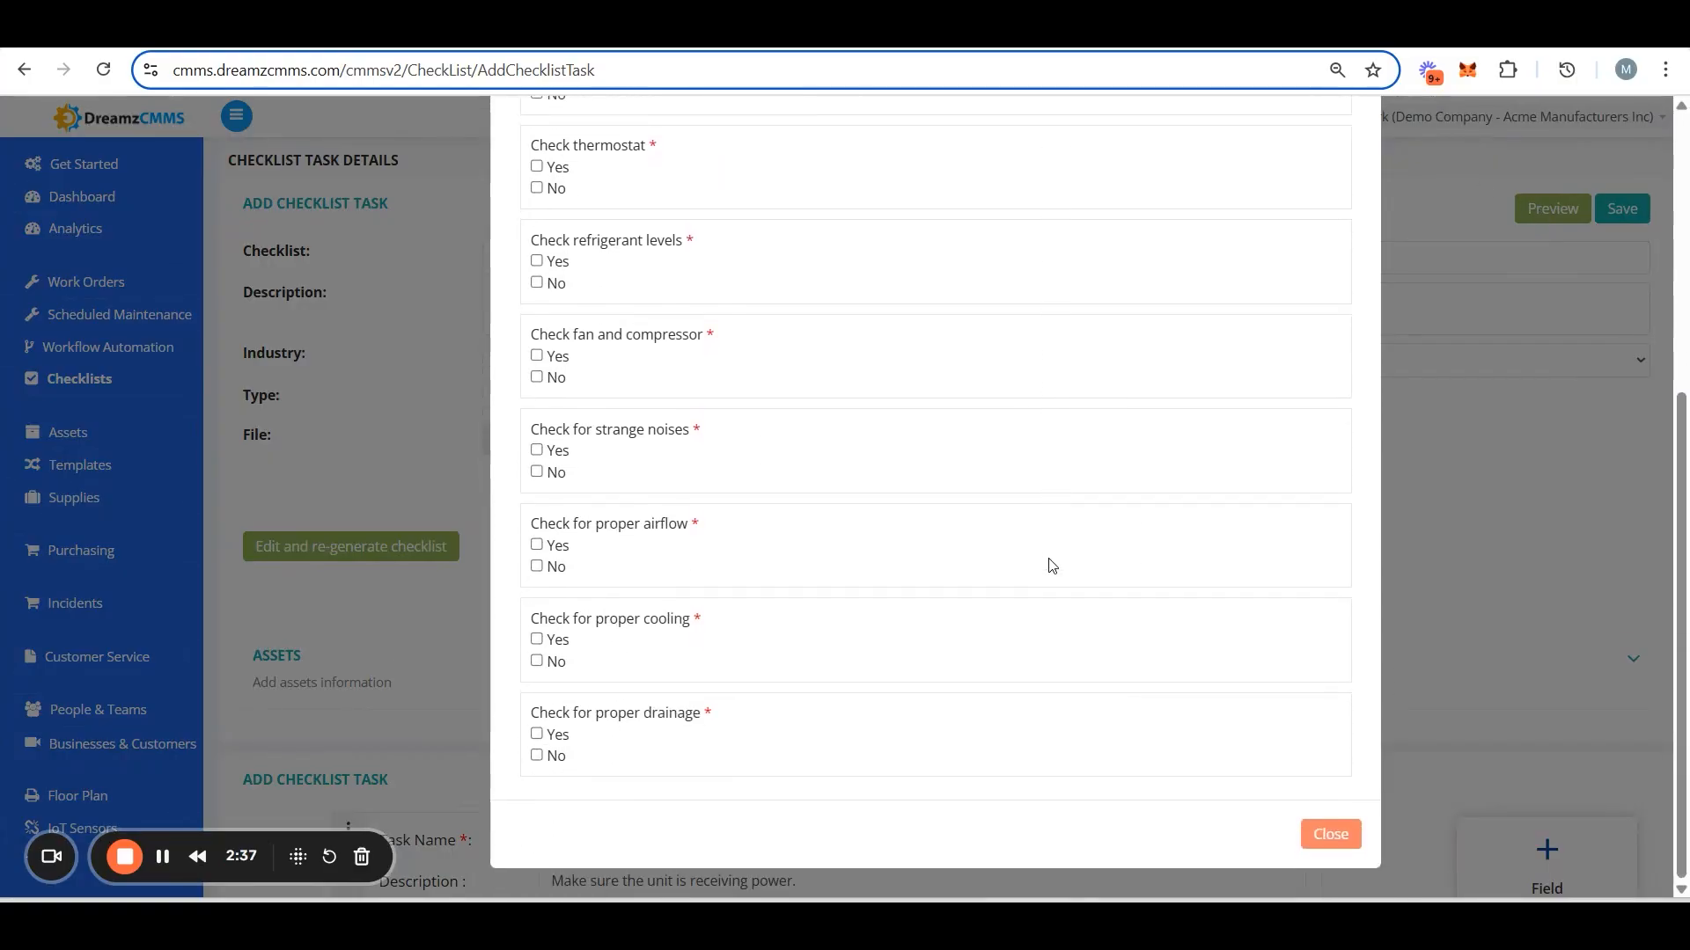
click(1329, 848)
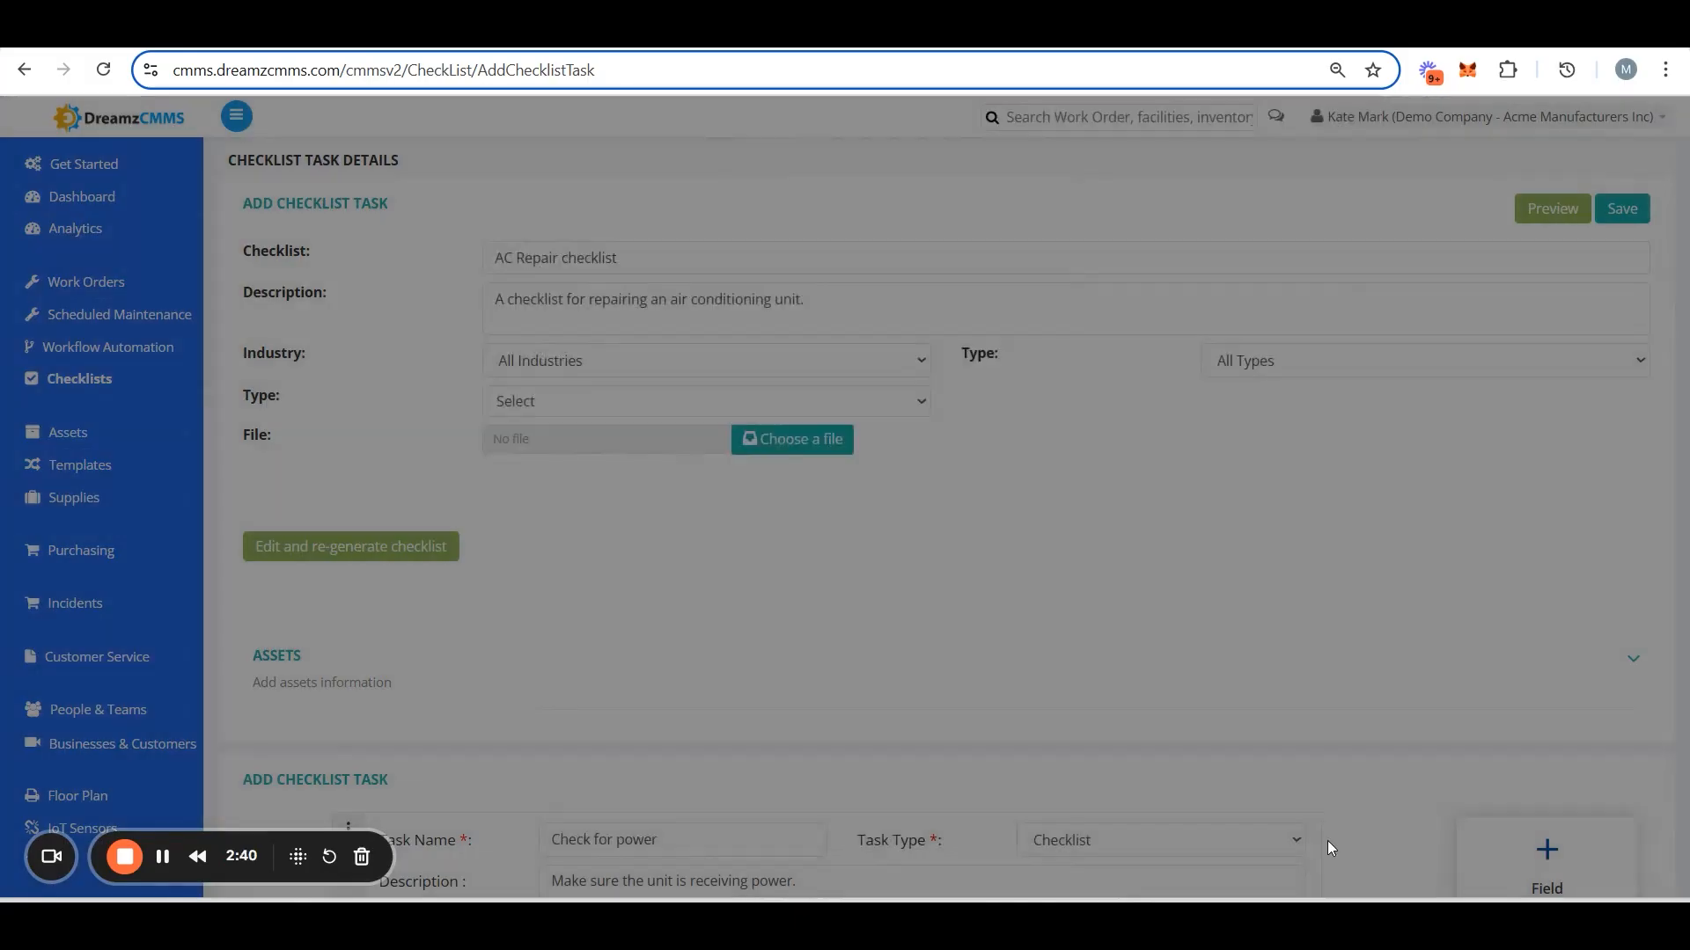
Step: Add an "N/A" answer option to the "Check for power" task
drag(1683, 236, 1681, 324)
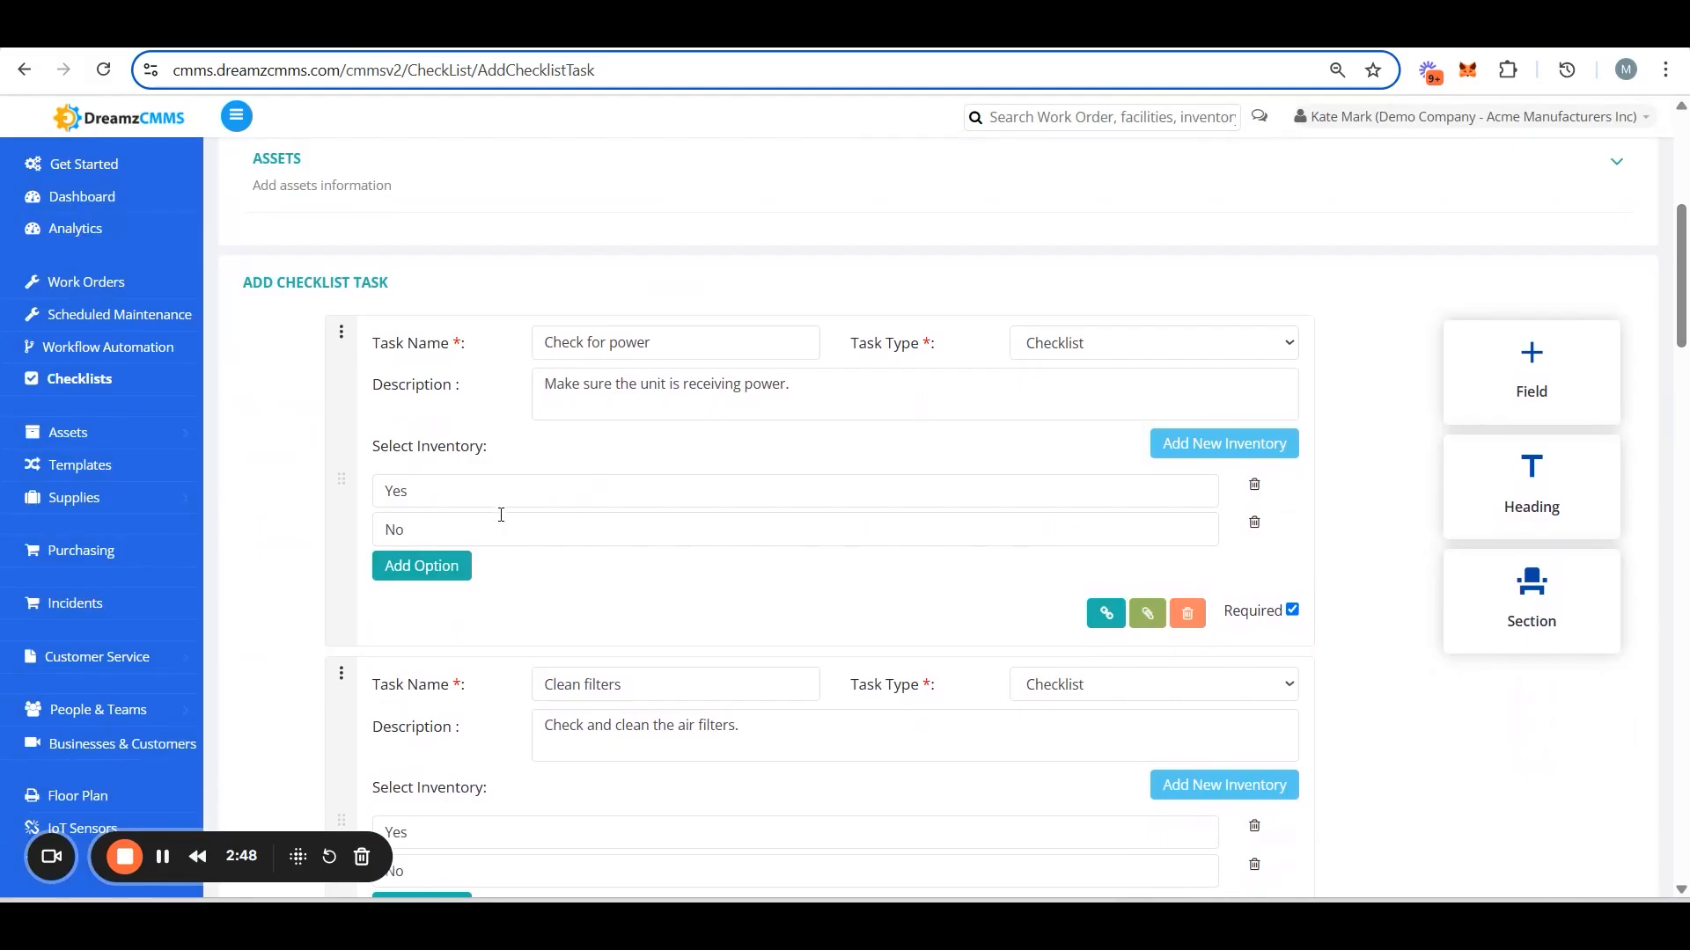
click(435, 566)
text(N/A)
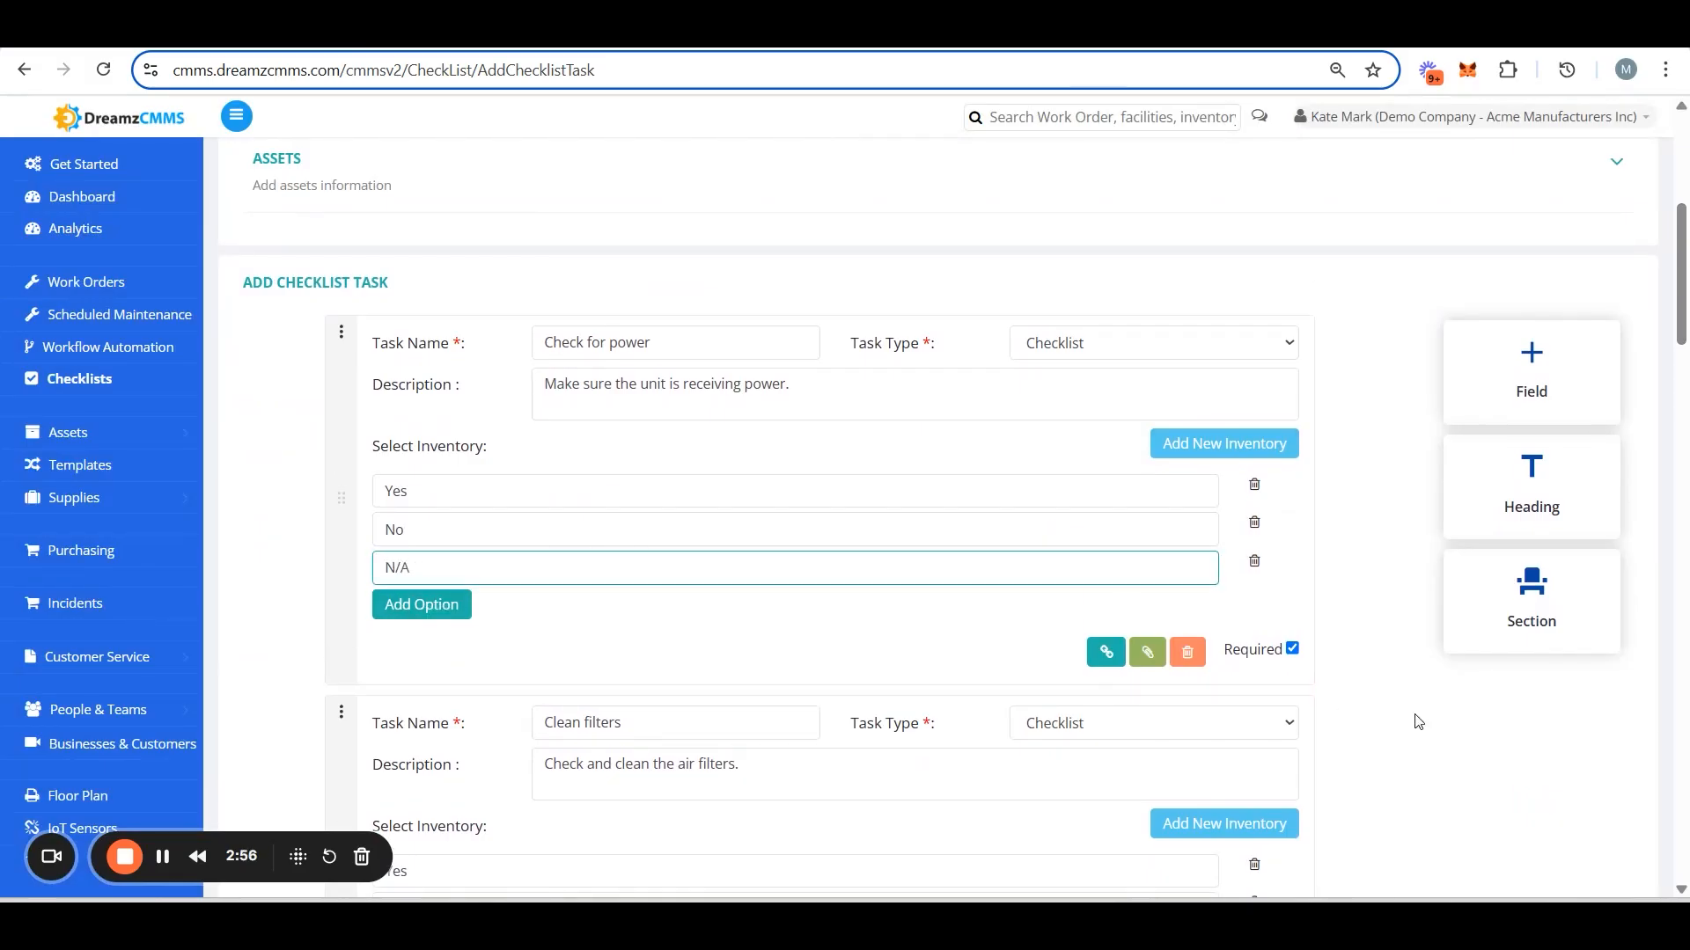
Step: Save the AC Repair checklist and open the My Checklist library
drag(1682, 264, 1662, 154)
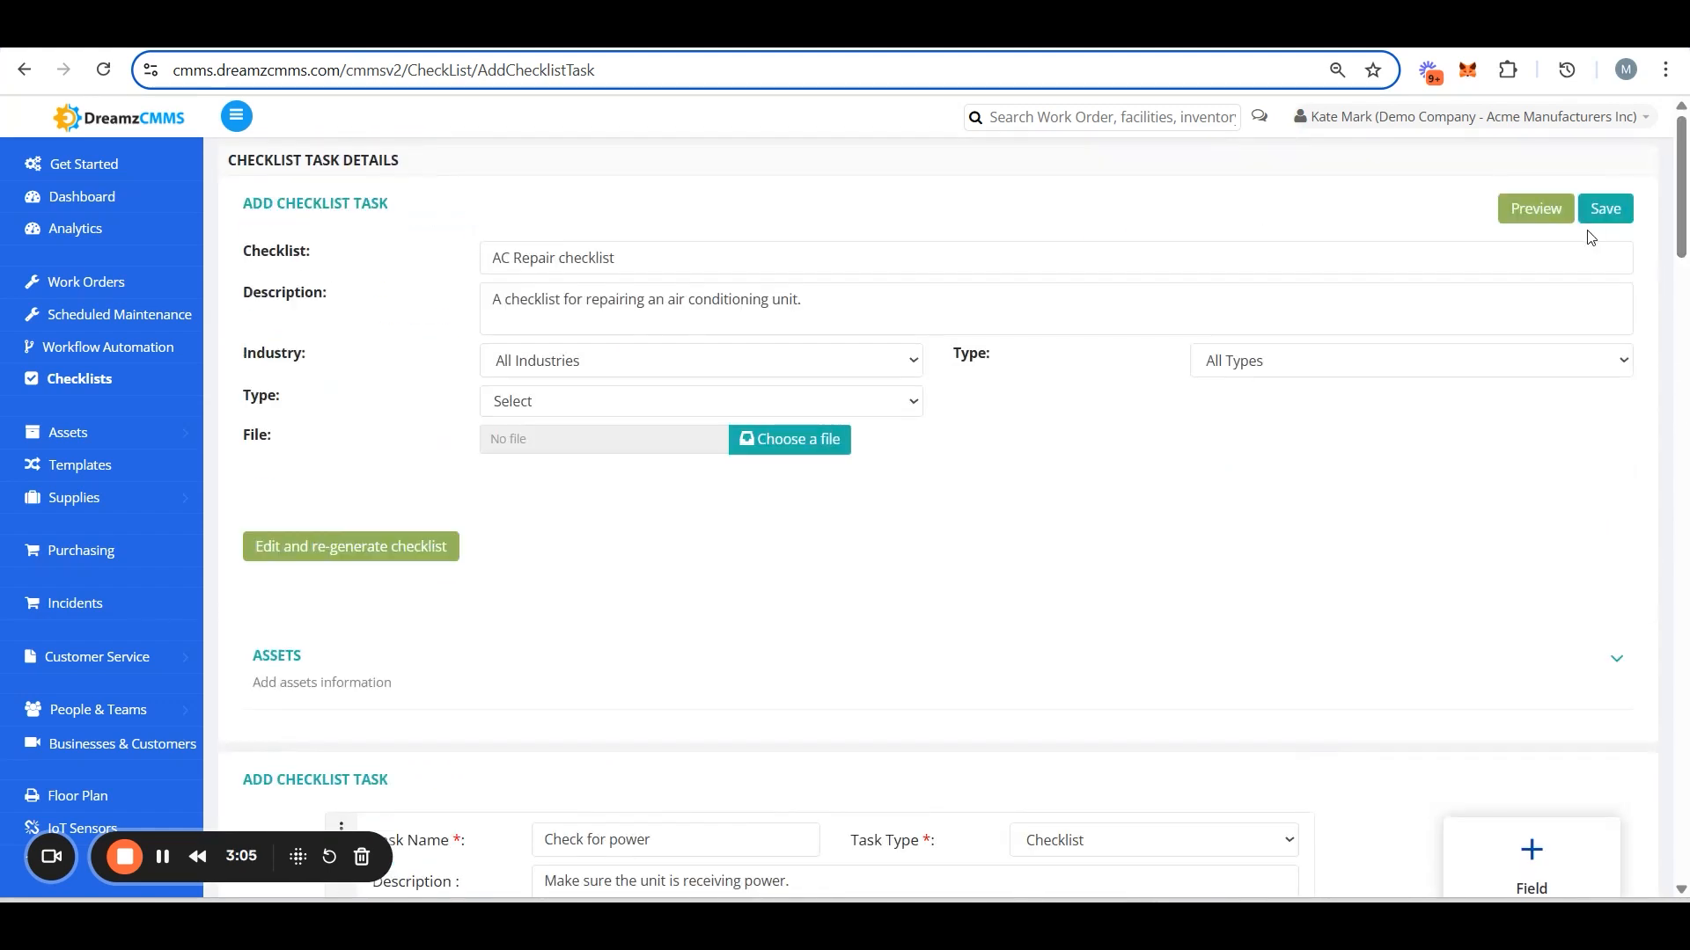
click(1606, 220)
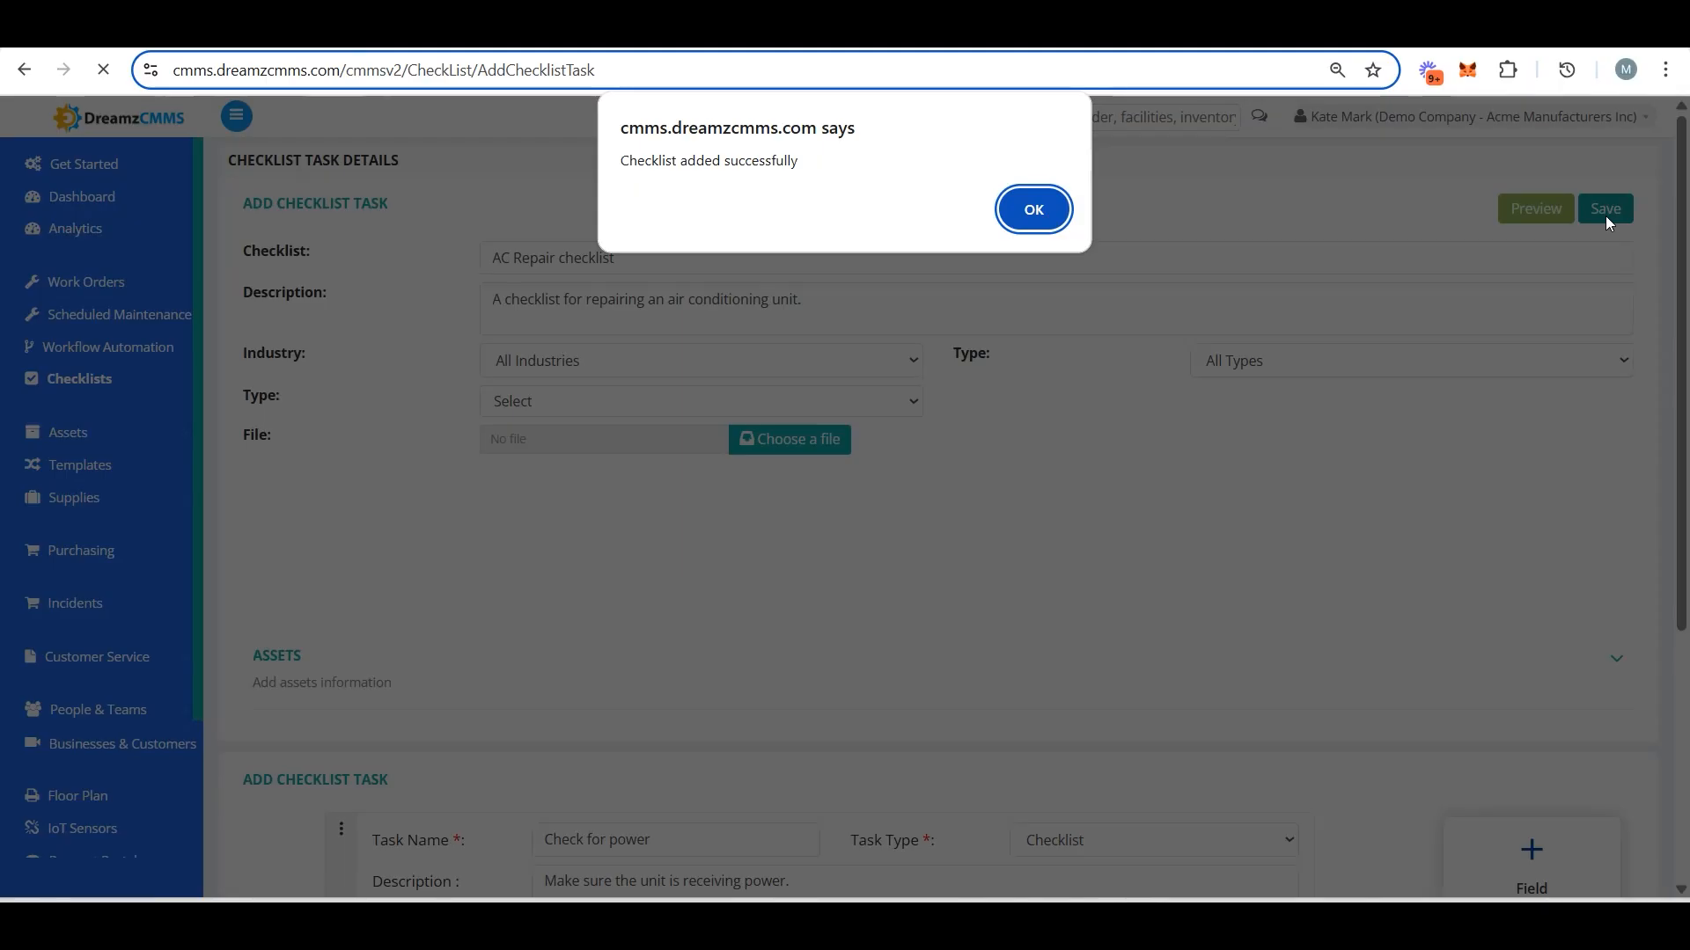
click(1043, 218)
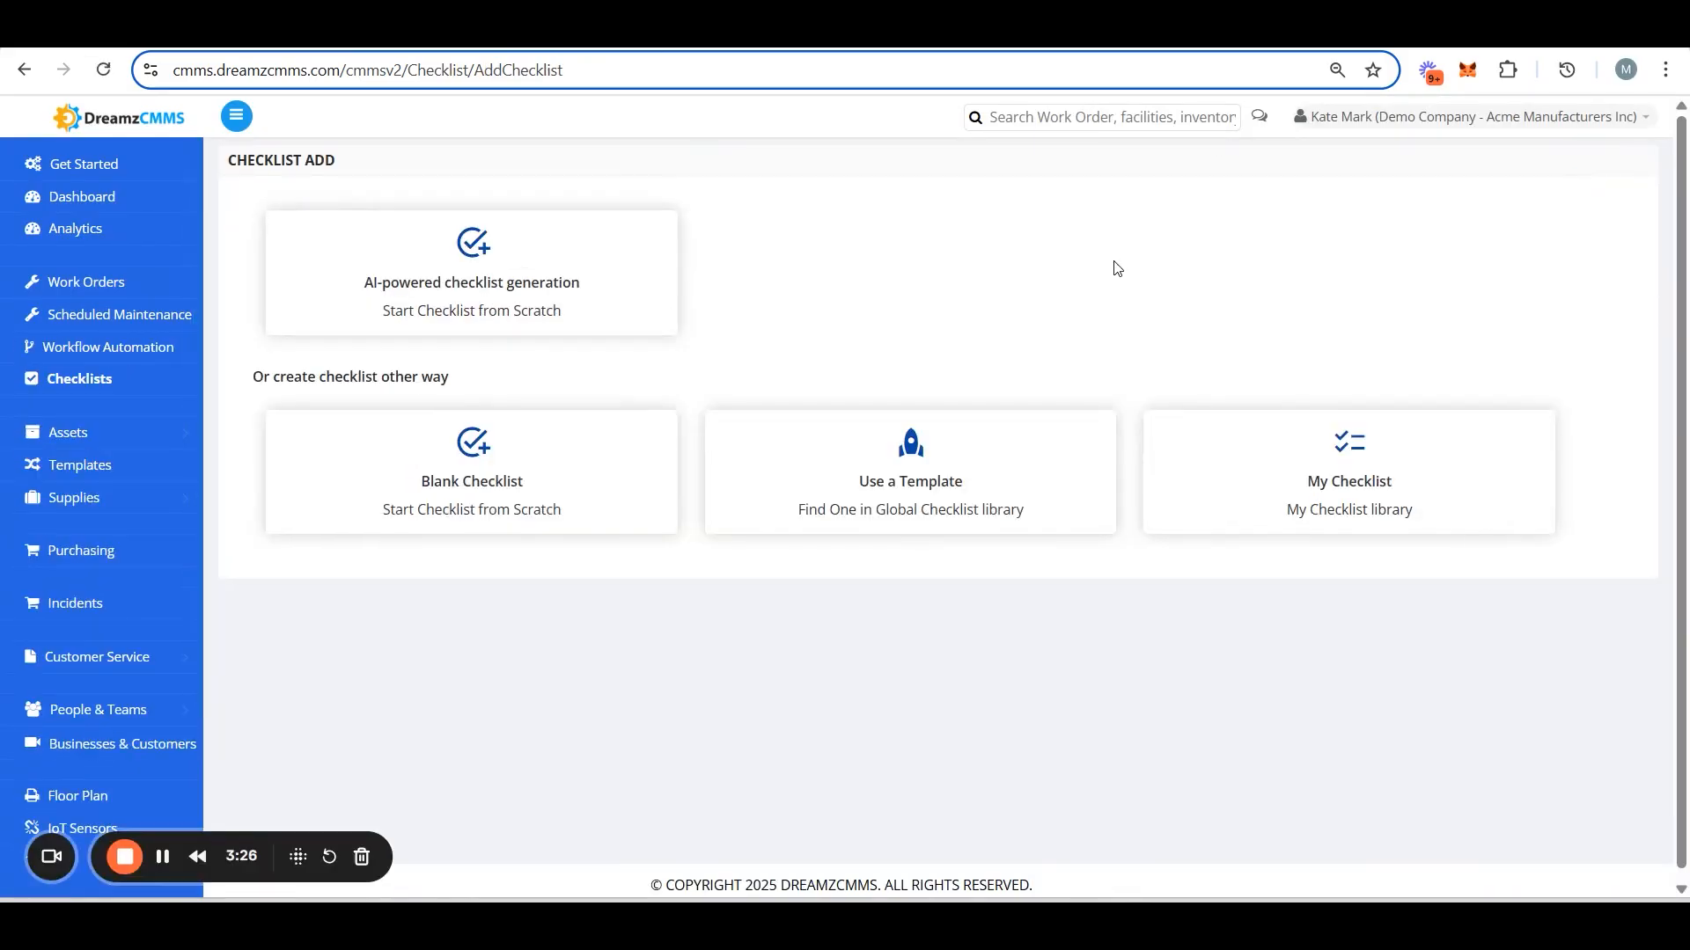
click(1347, 493)
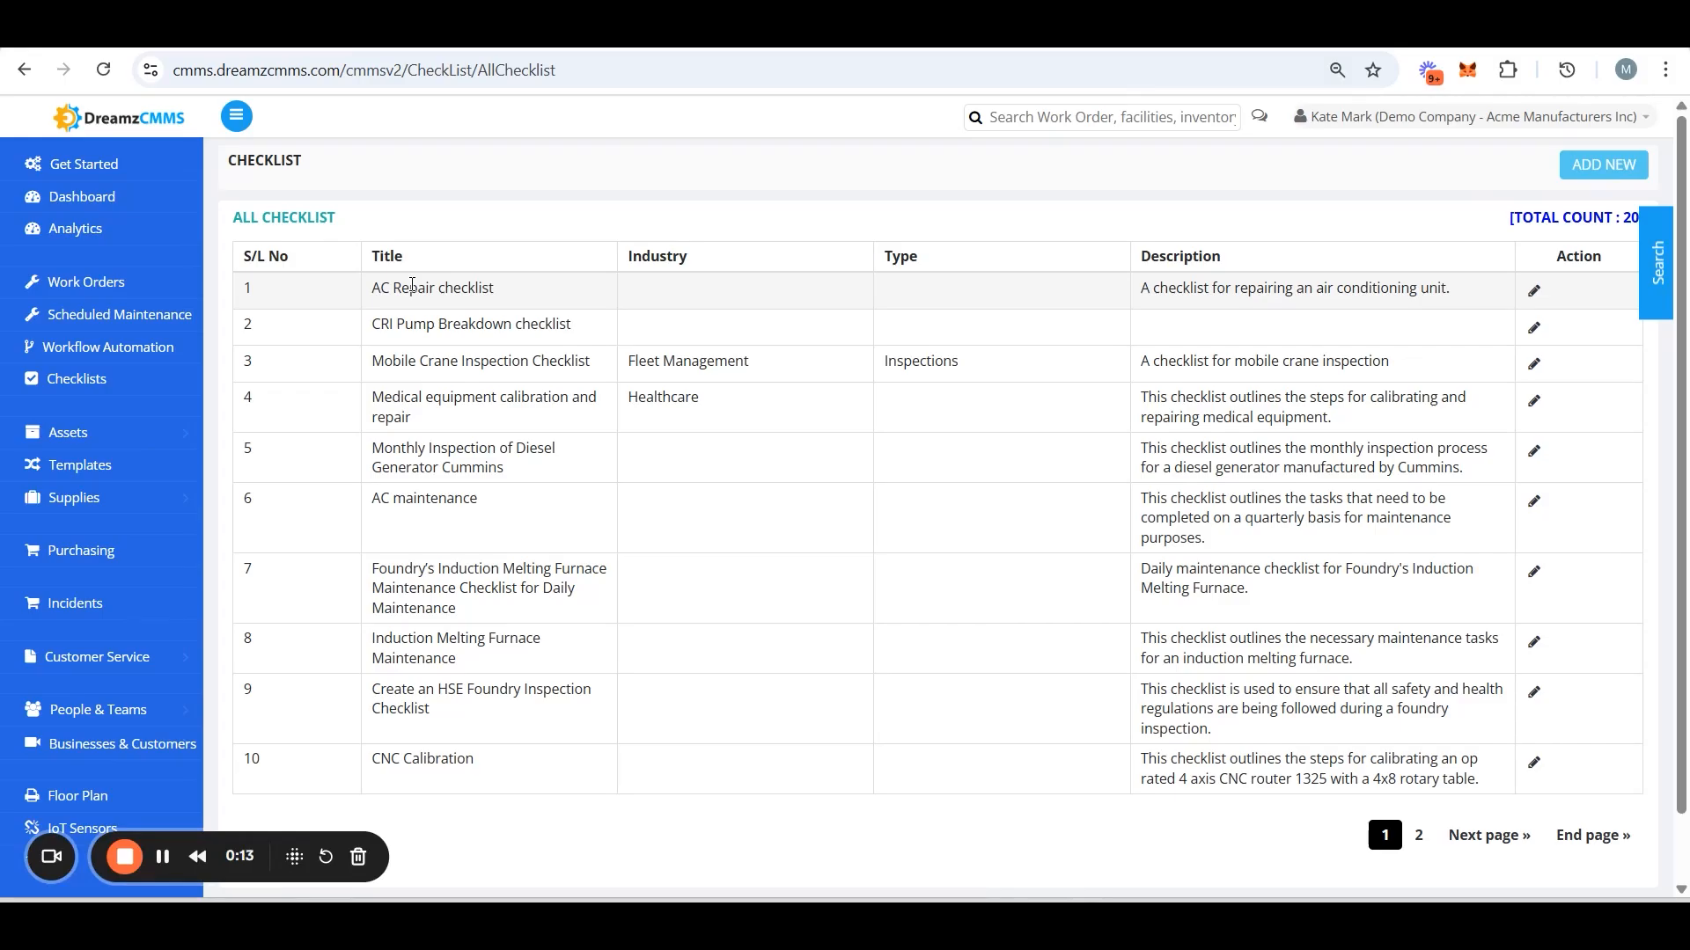
Step: Create a new work order with "AC Repair work 1" as both its title and its description
click(98, 289)
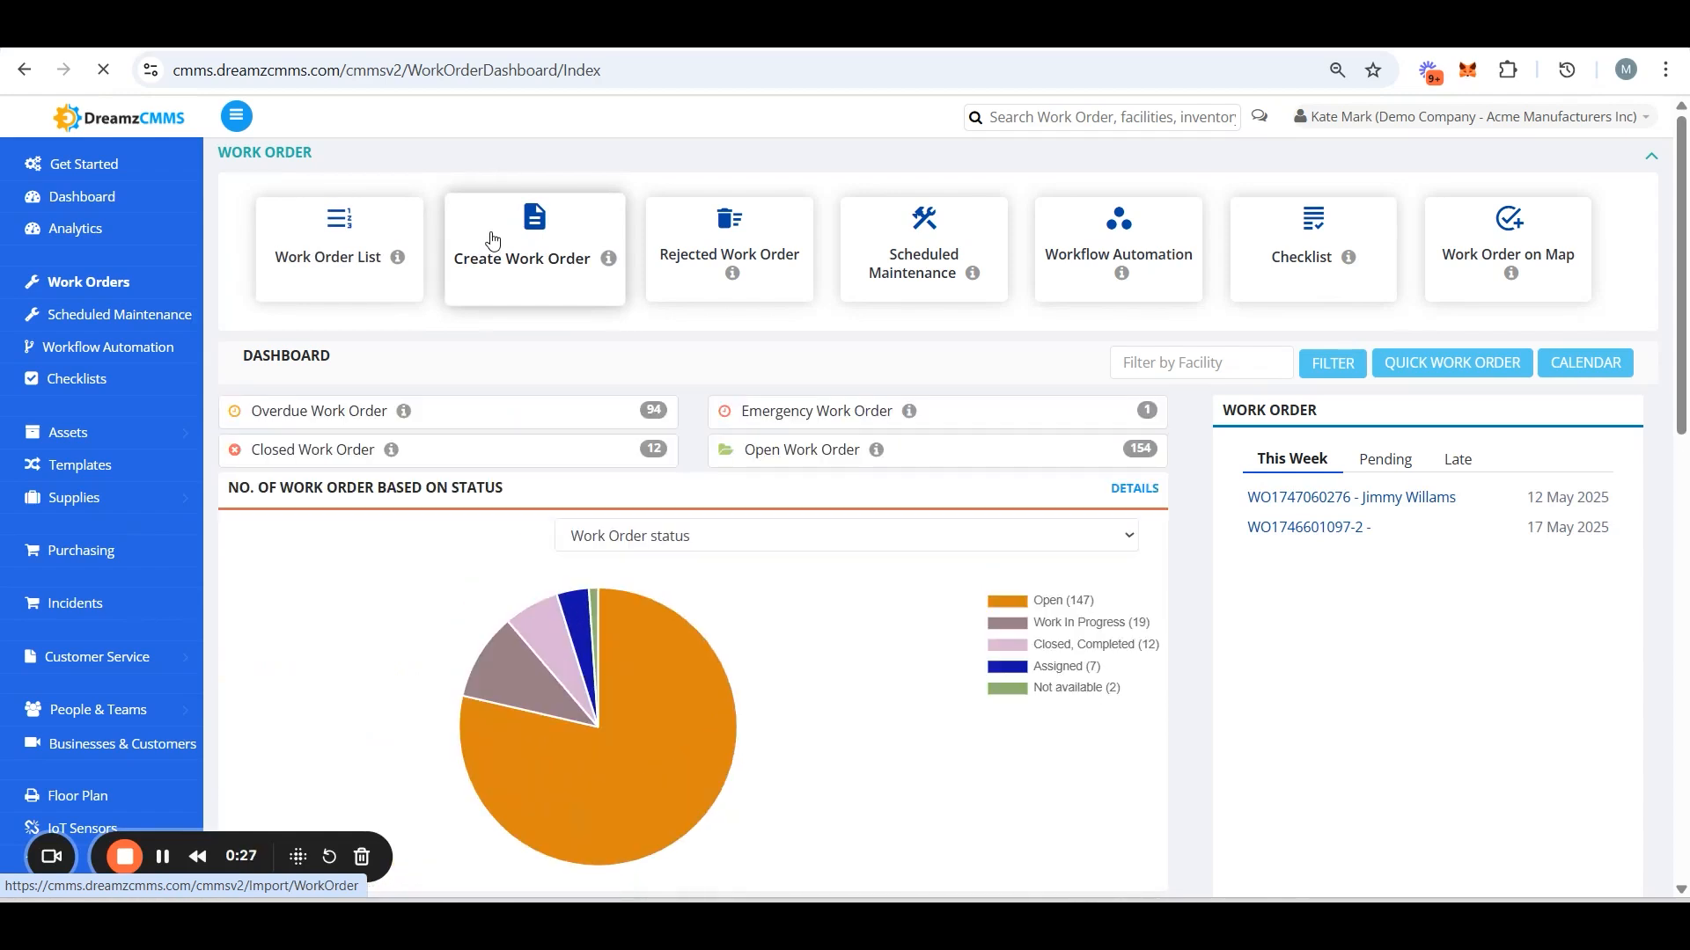
click(493, 241)
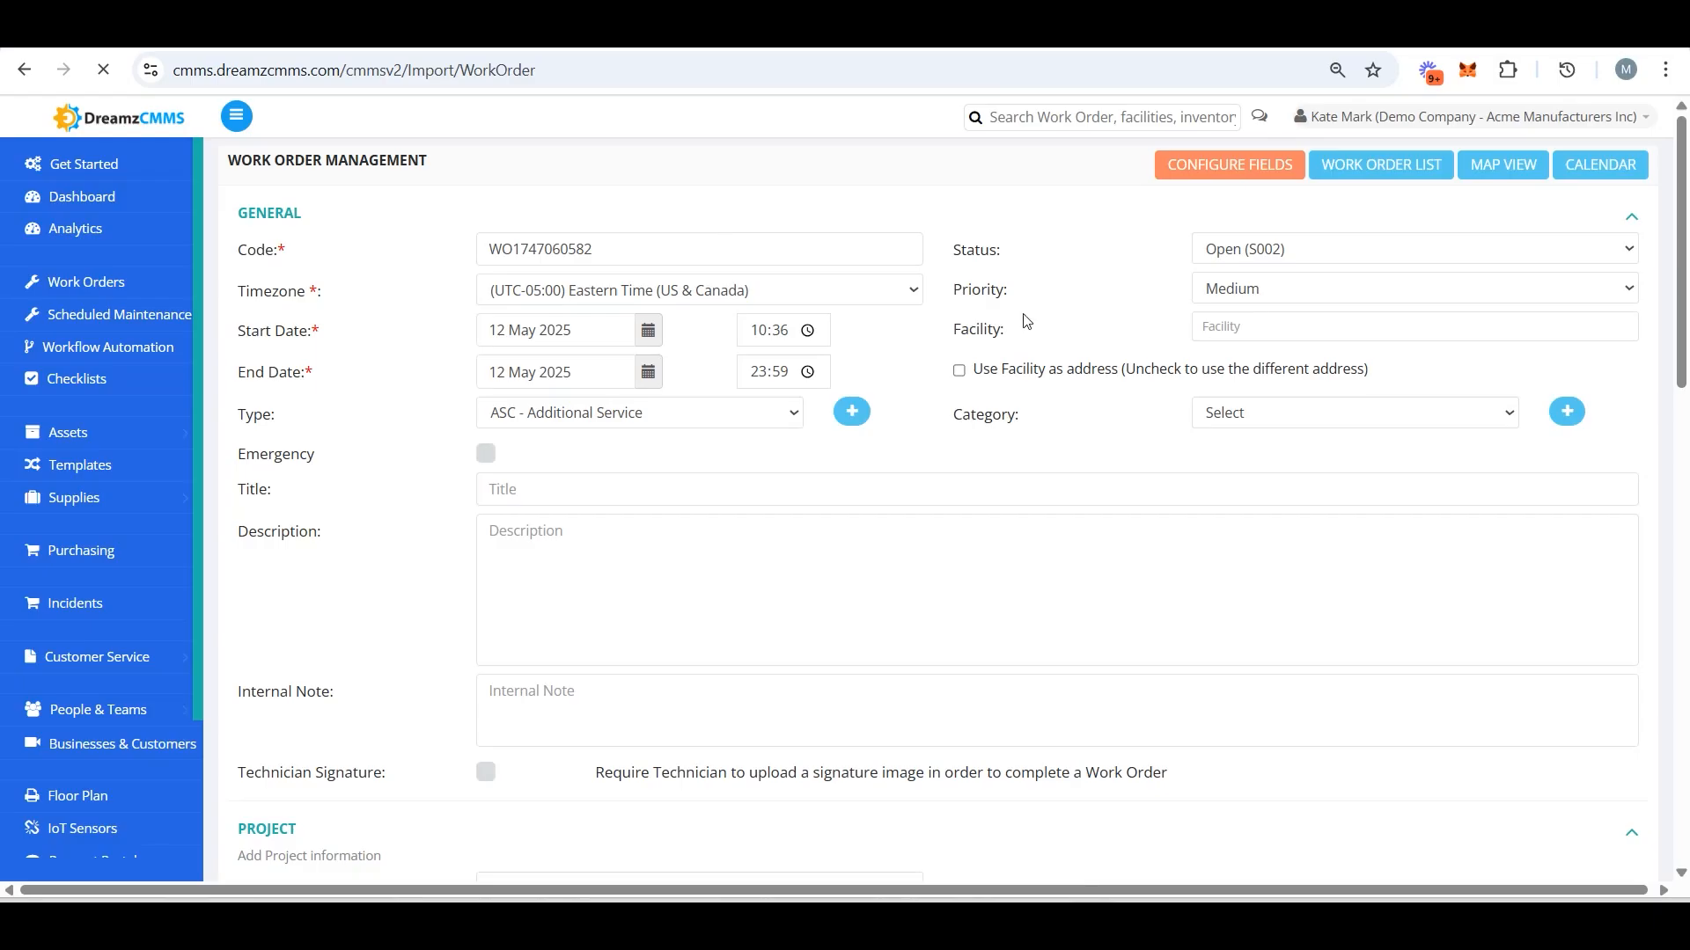
click(642, 490)
text(AC Repair work 1)
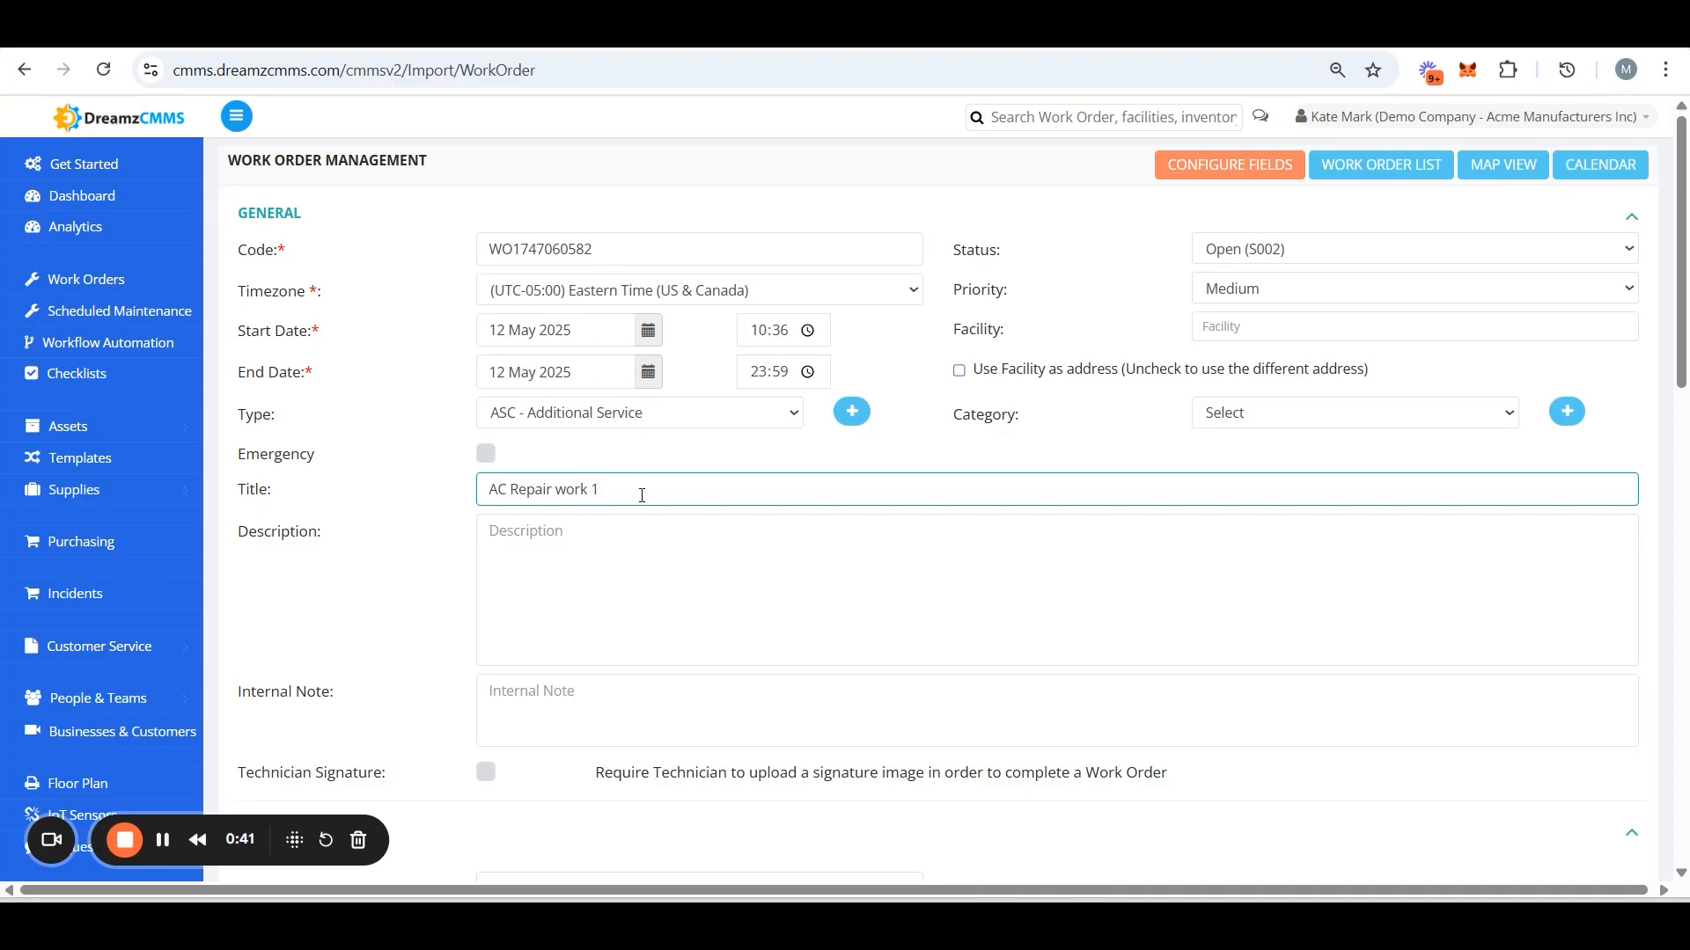
key(Tab)
text(AC Repair work 1)
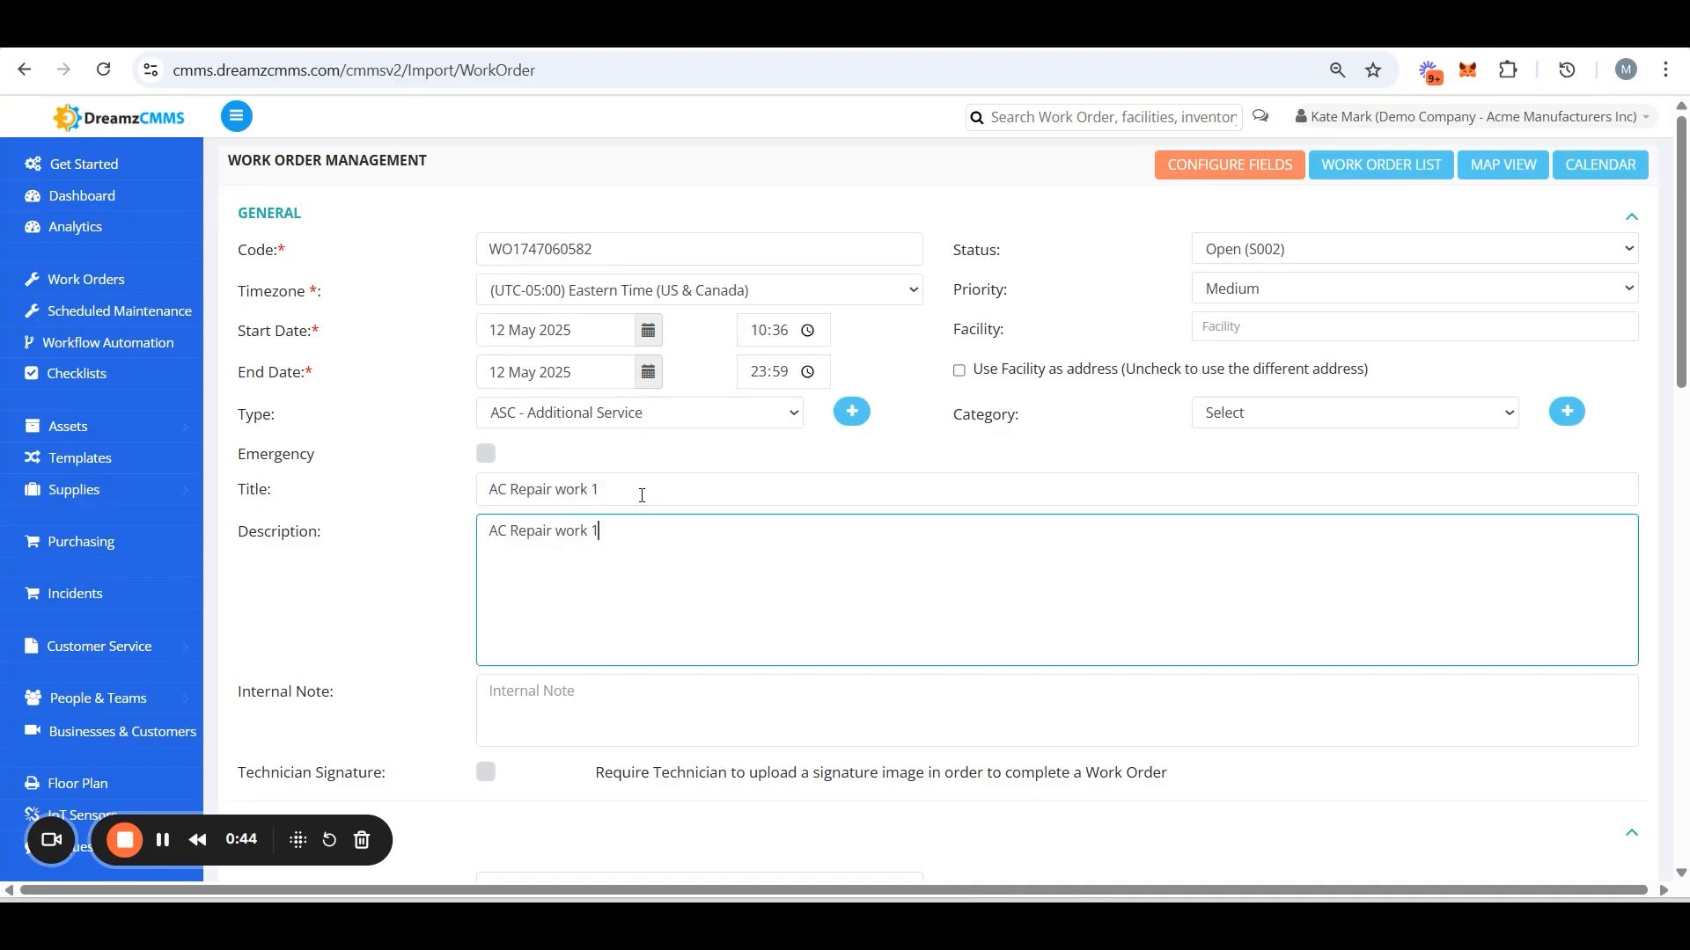
Step: Set the work order's start time to 12:00 and its end time to 13:00
click(755, 332)
text(12:00)
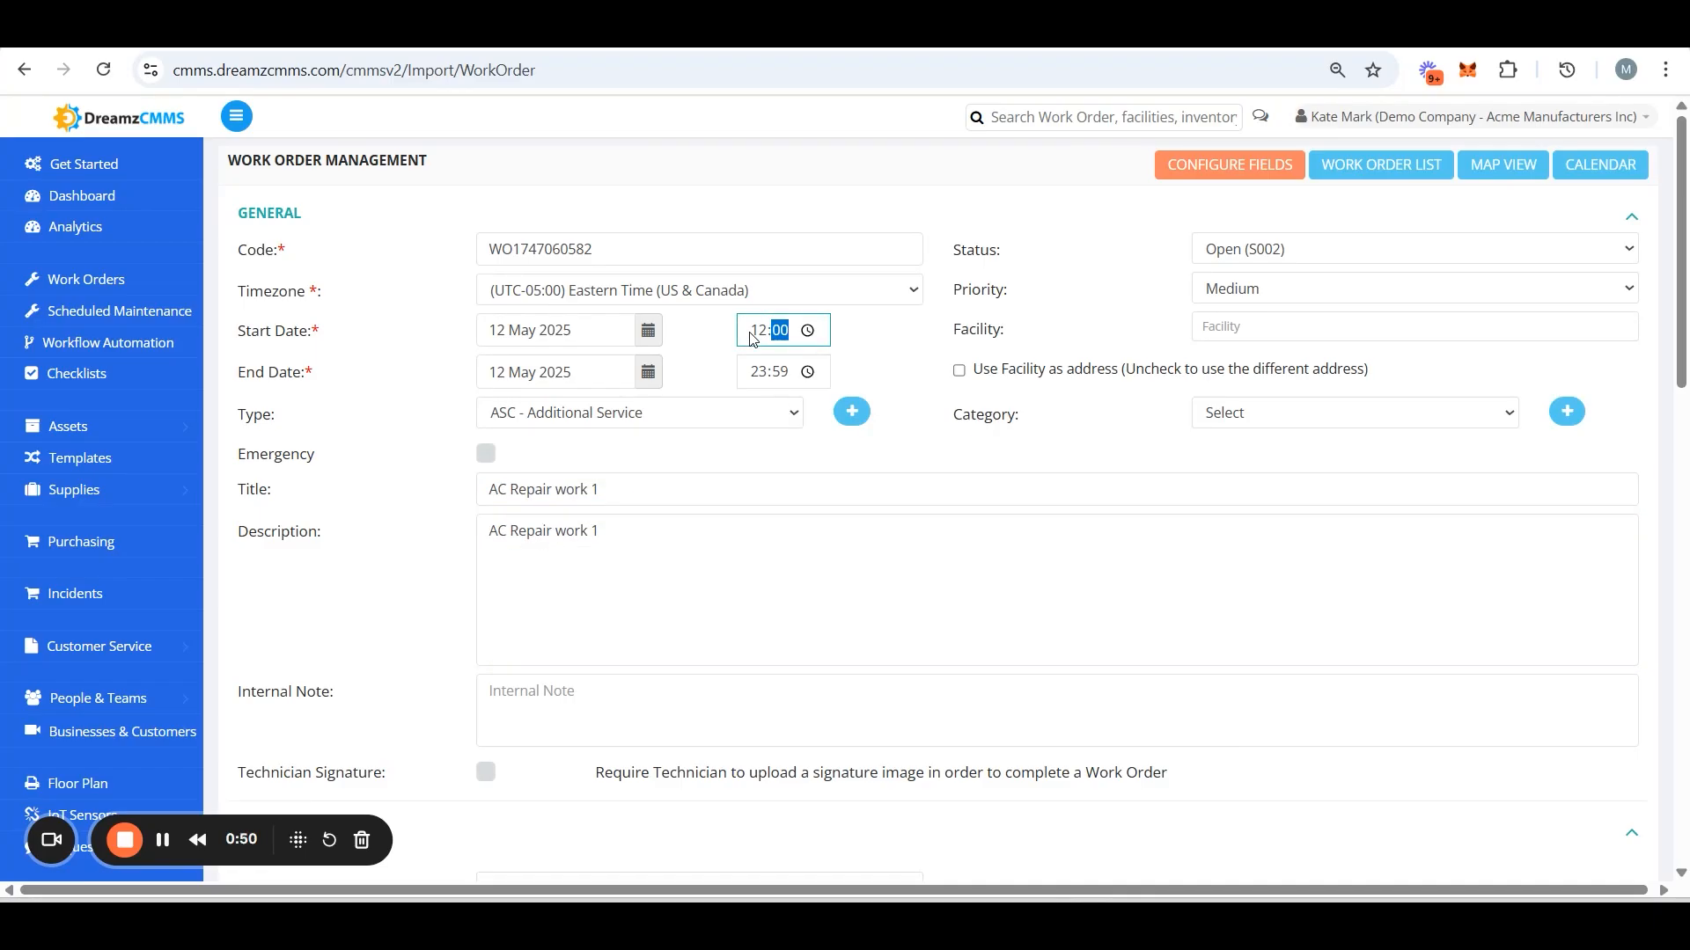
click(758, 373)
text(13:00)
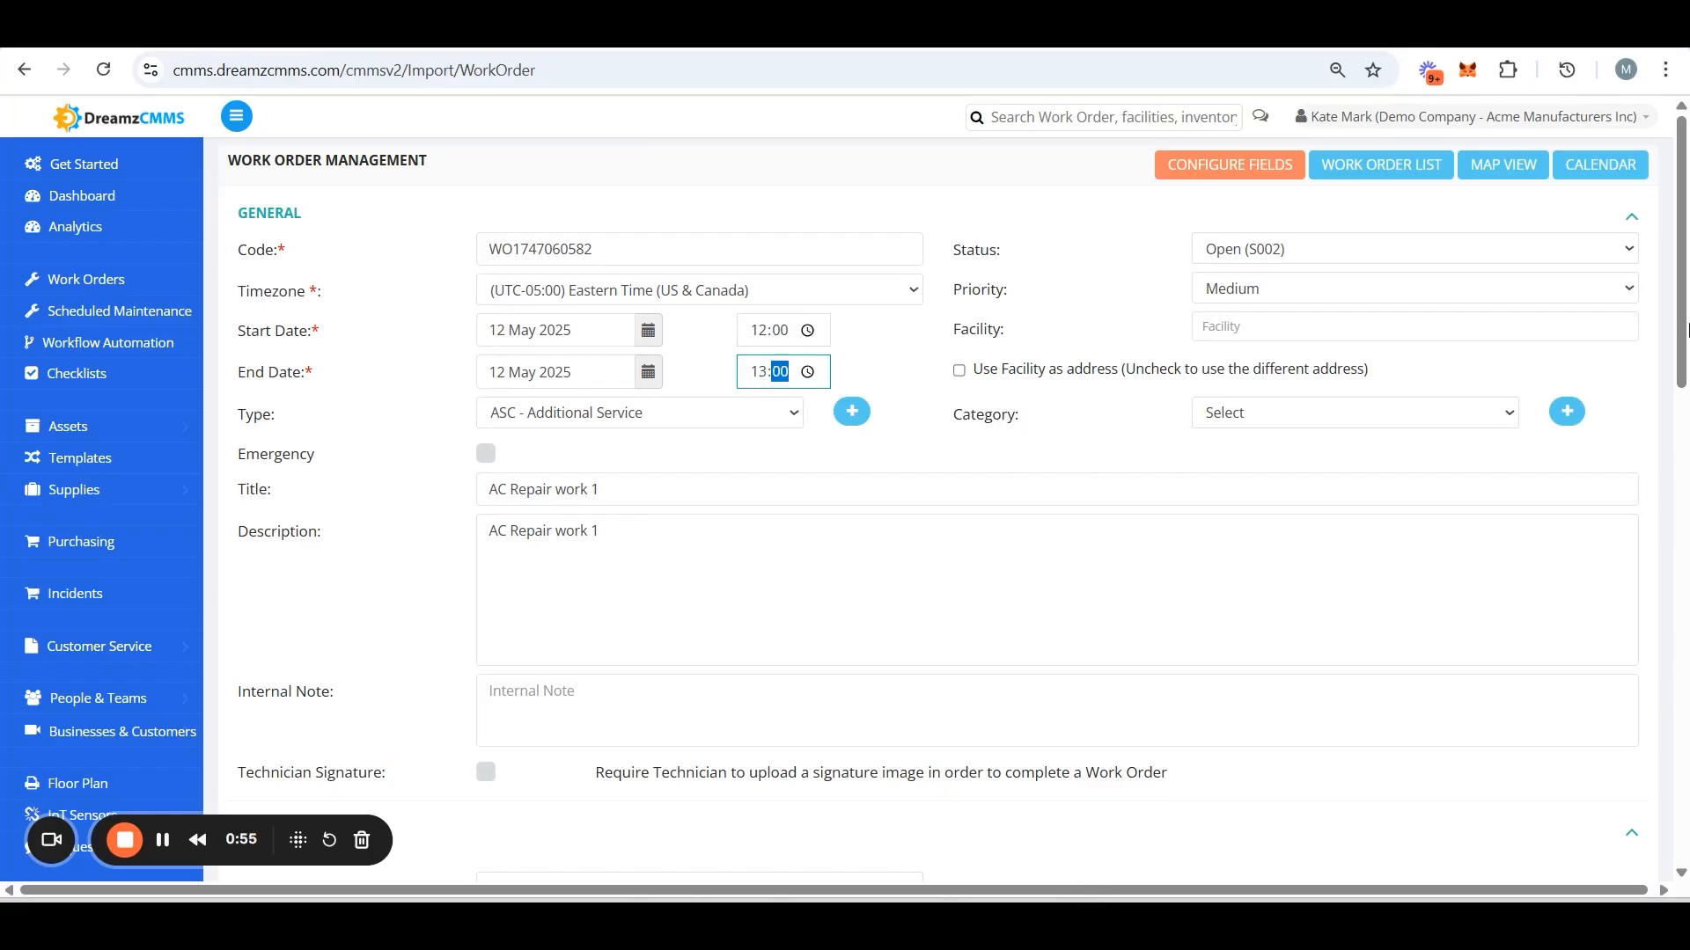
Step: Find the existing BW LLC customer by name and select them as the work order's requester
drag(1687, 330, 1687, 520)
click(1275, 454)
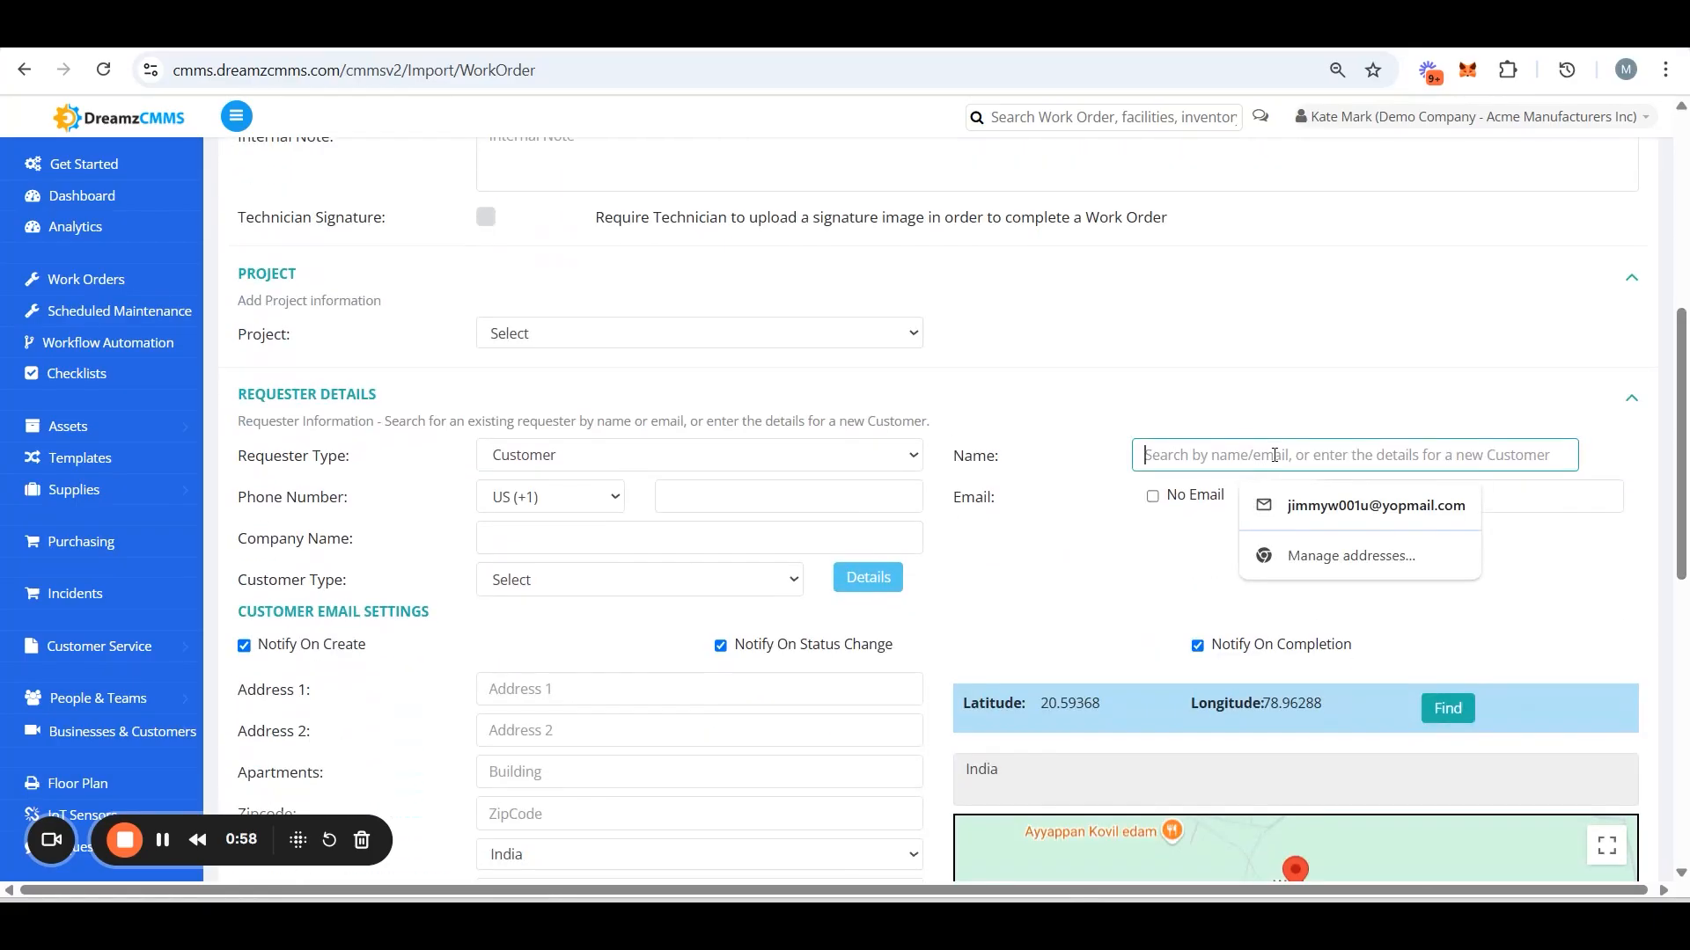
text(dan)
click(1258, 580)
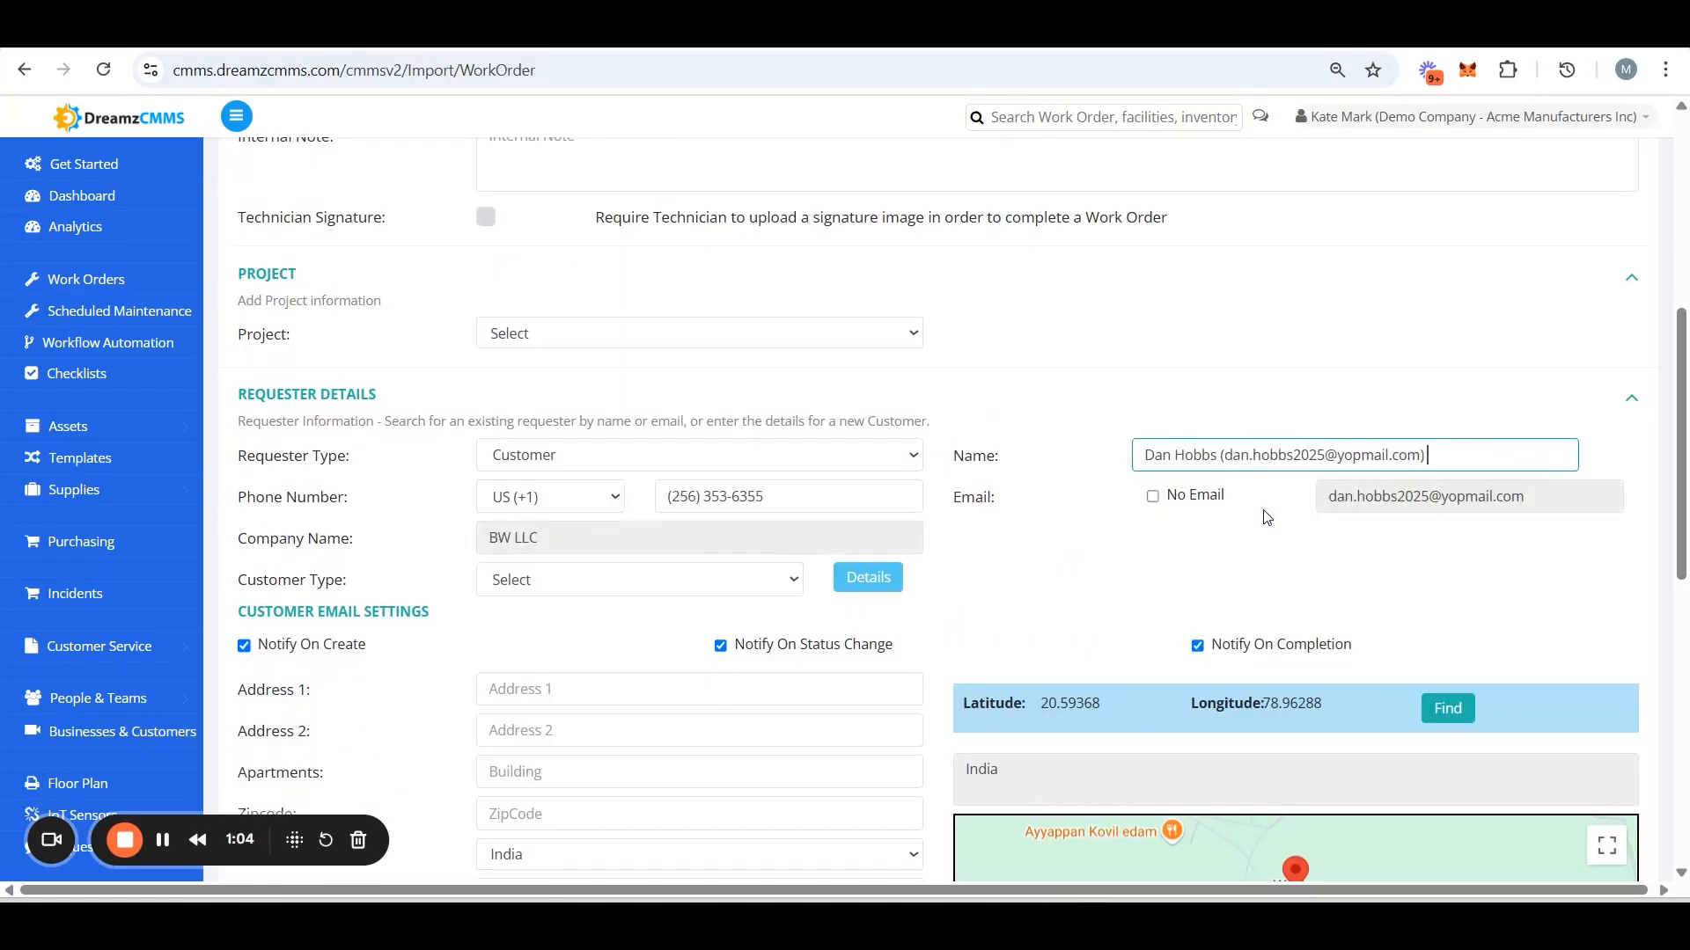
Step: Assign the work order to an internal technician, choosing the last person in the technician list
drag(1685, 443, 1685, 721)
click(691, 363)
scroll(806, 517, down, 1)
click(726, 576)
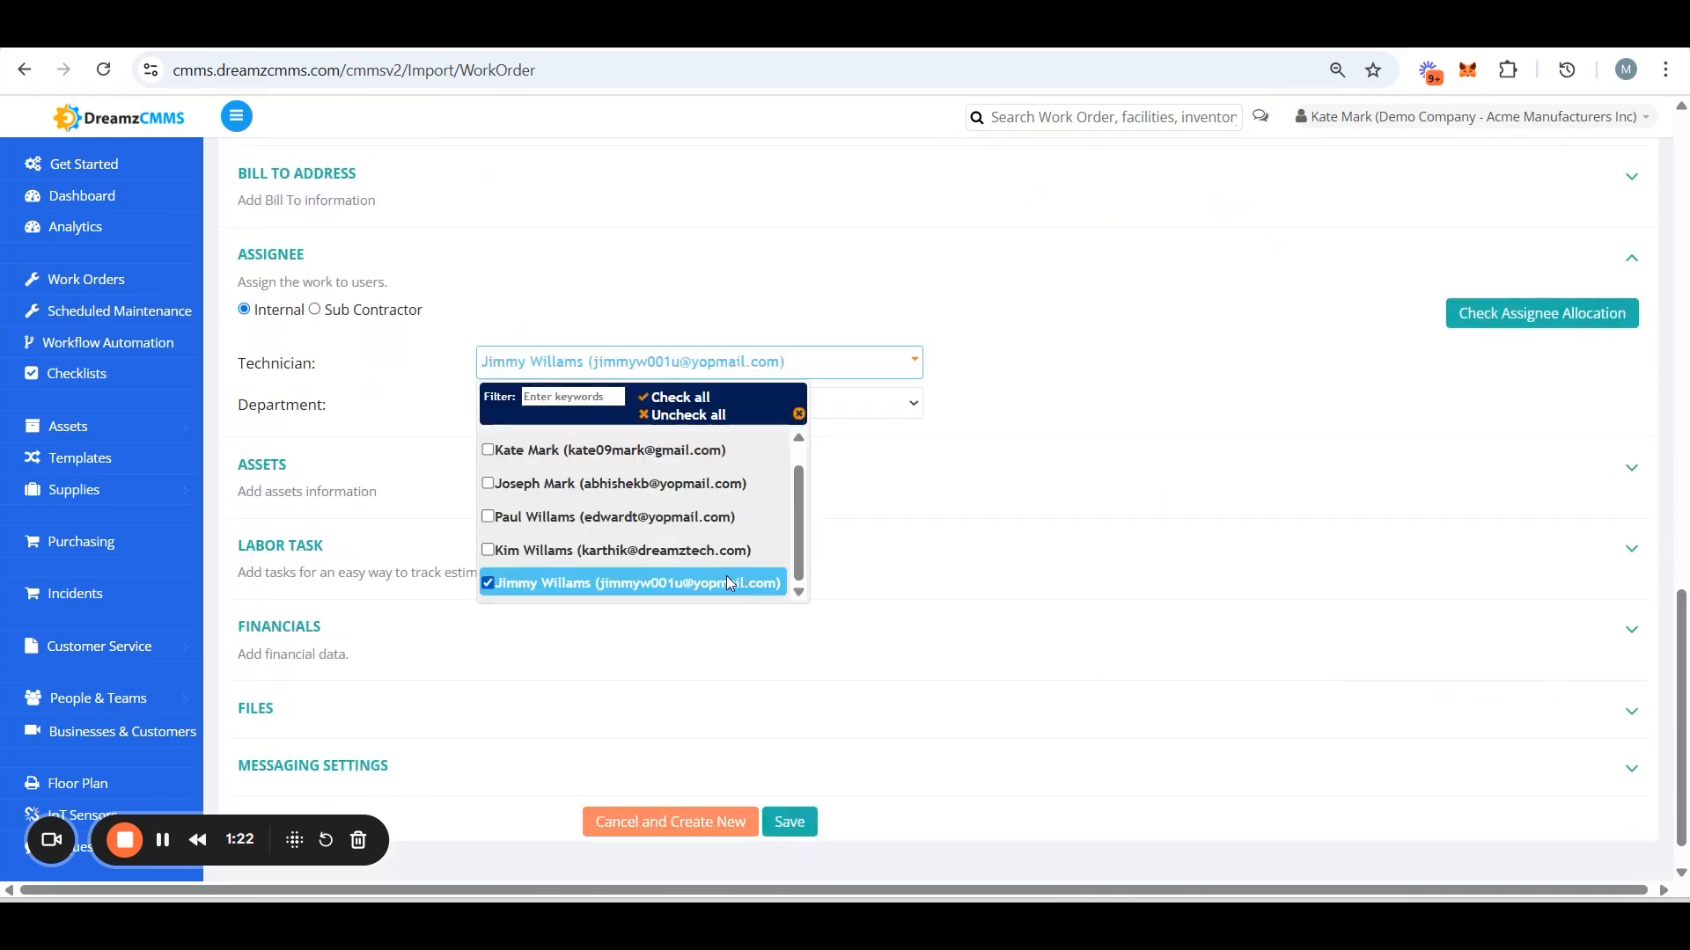
click(1076, 378)
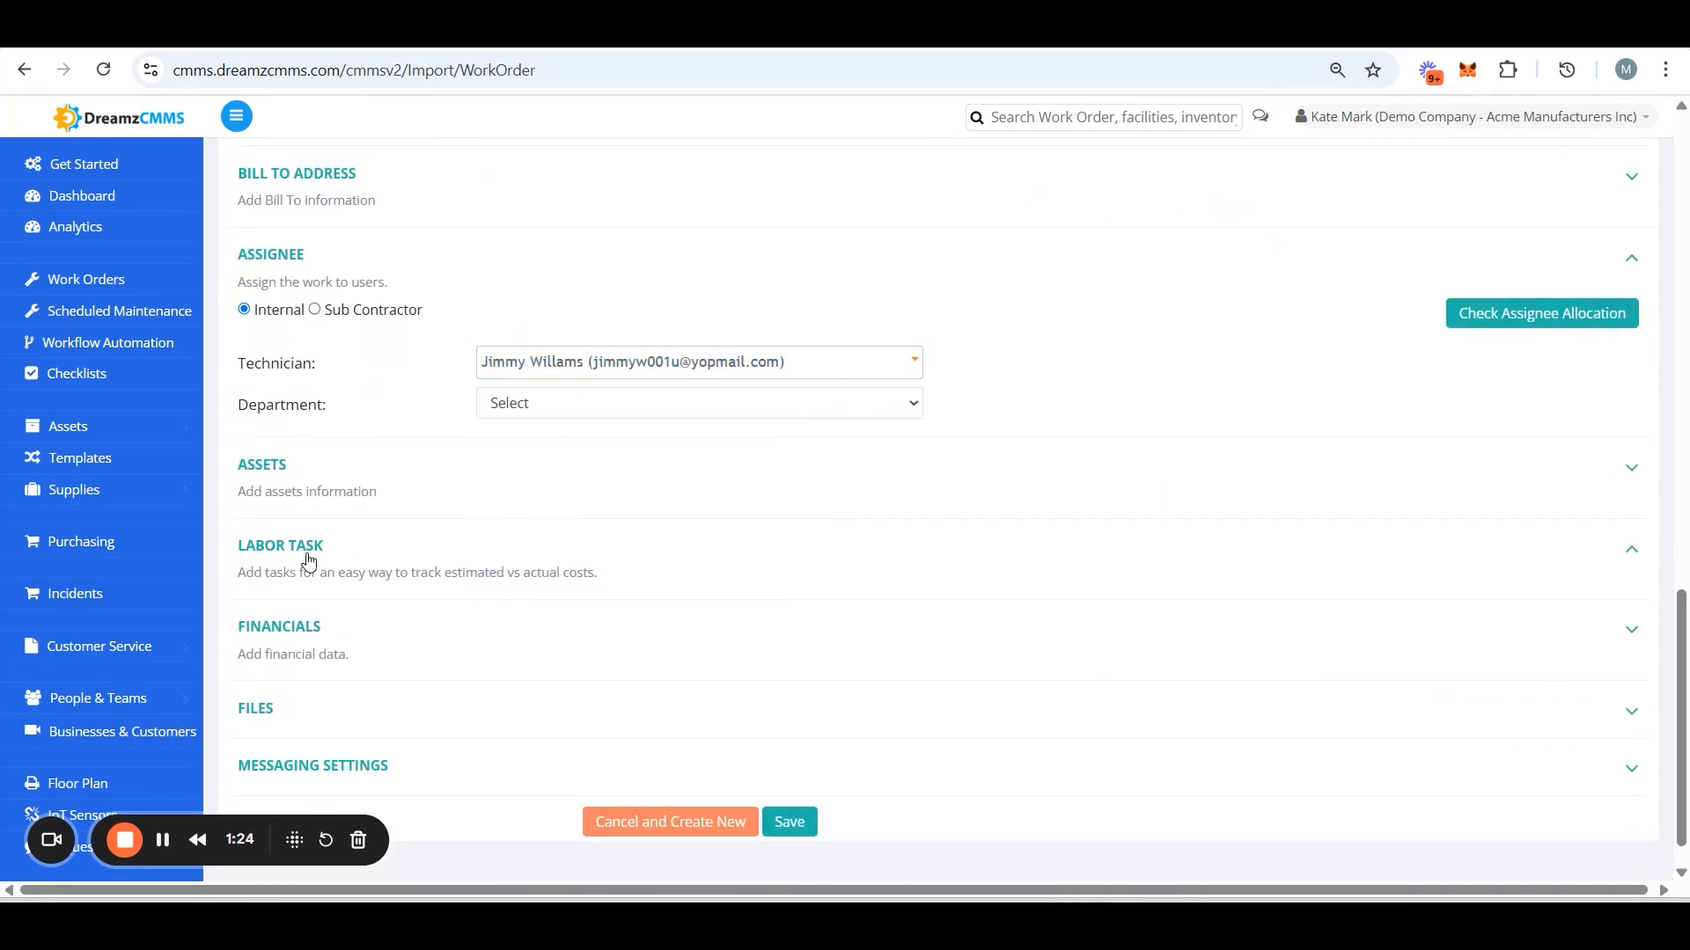
Step: Add the AC Repair checklist's tasks as labor tasks, with the type filter cleared and no asset assigned
click(257, 551)
click(368, 658)
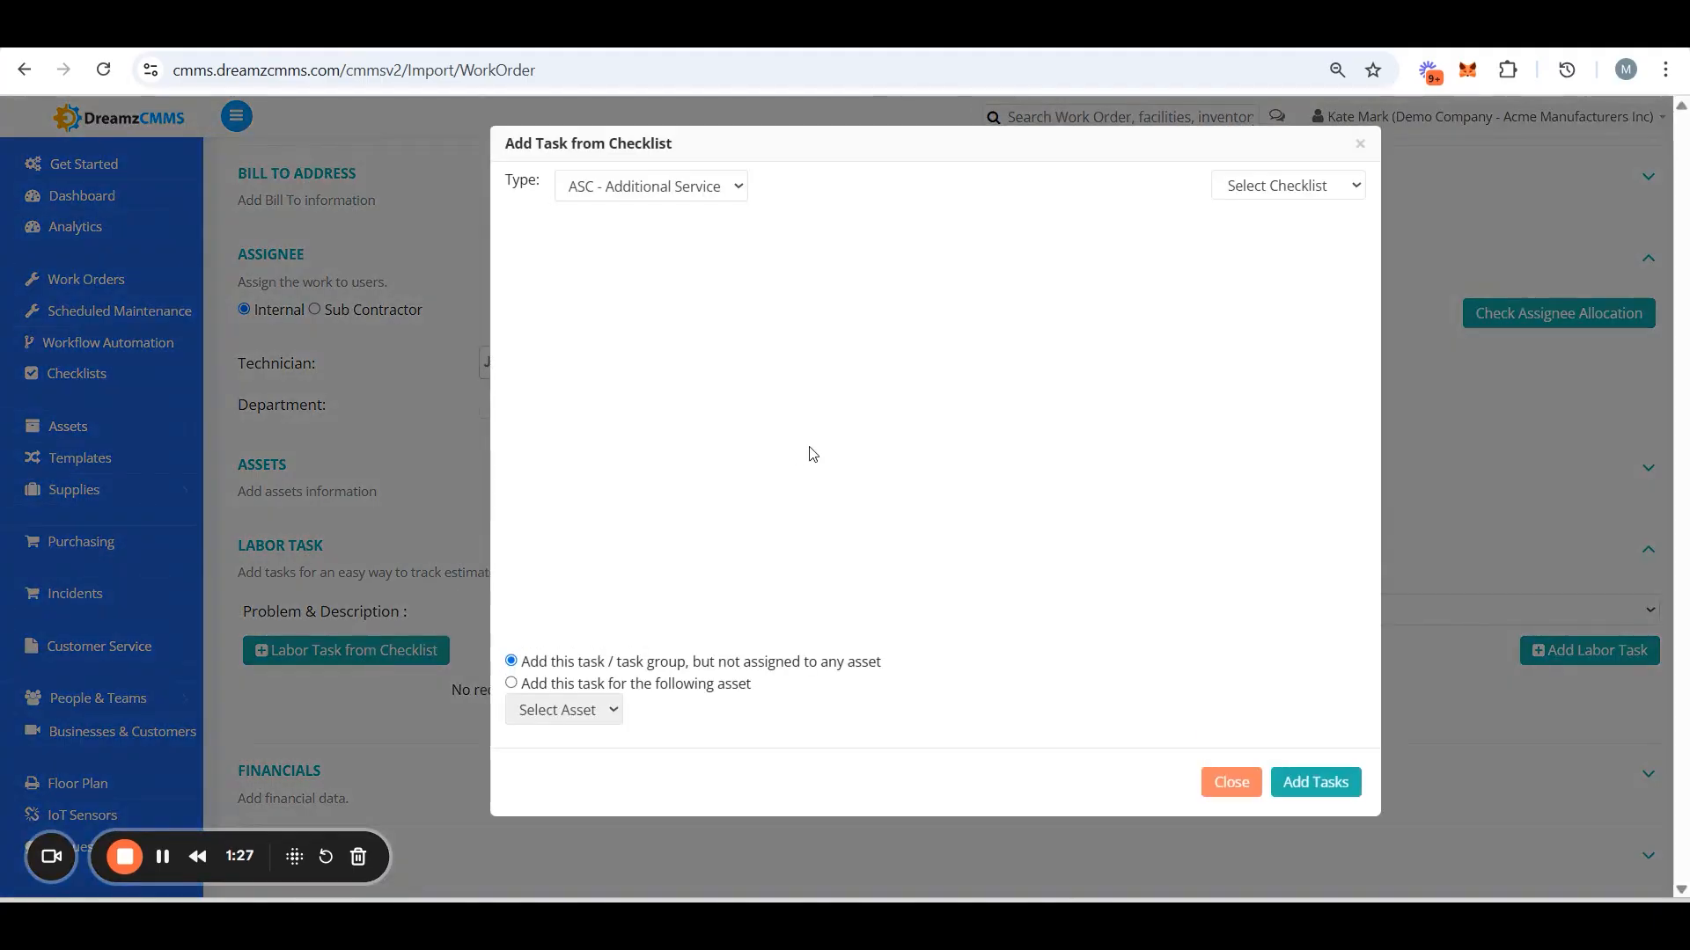
click(736, 195)
click(724, 213)
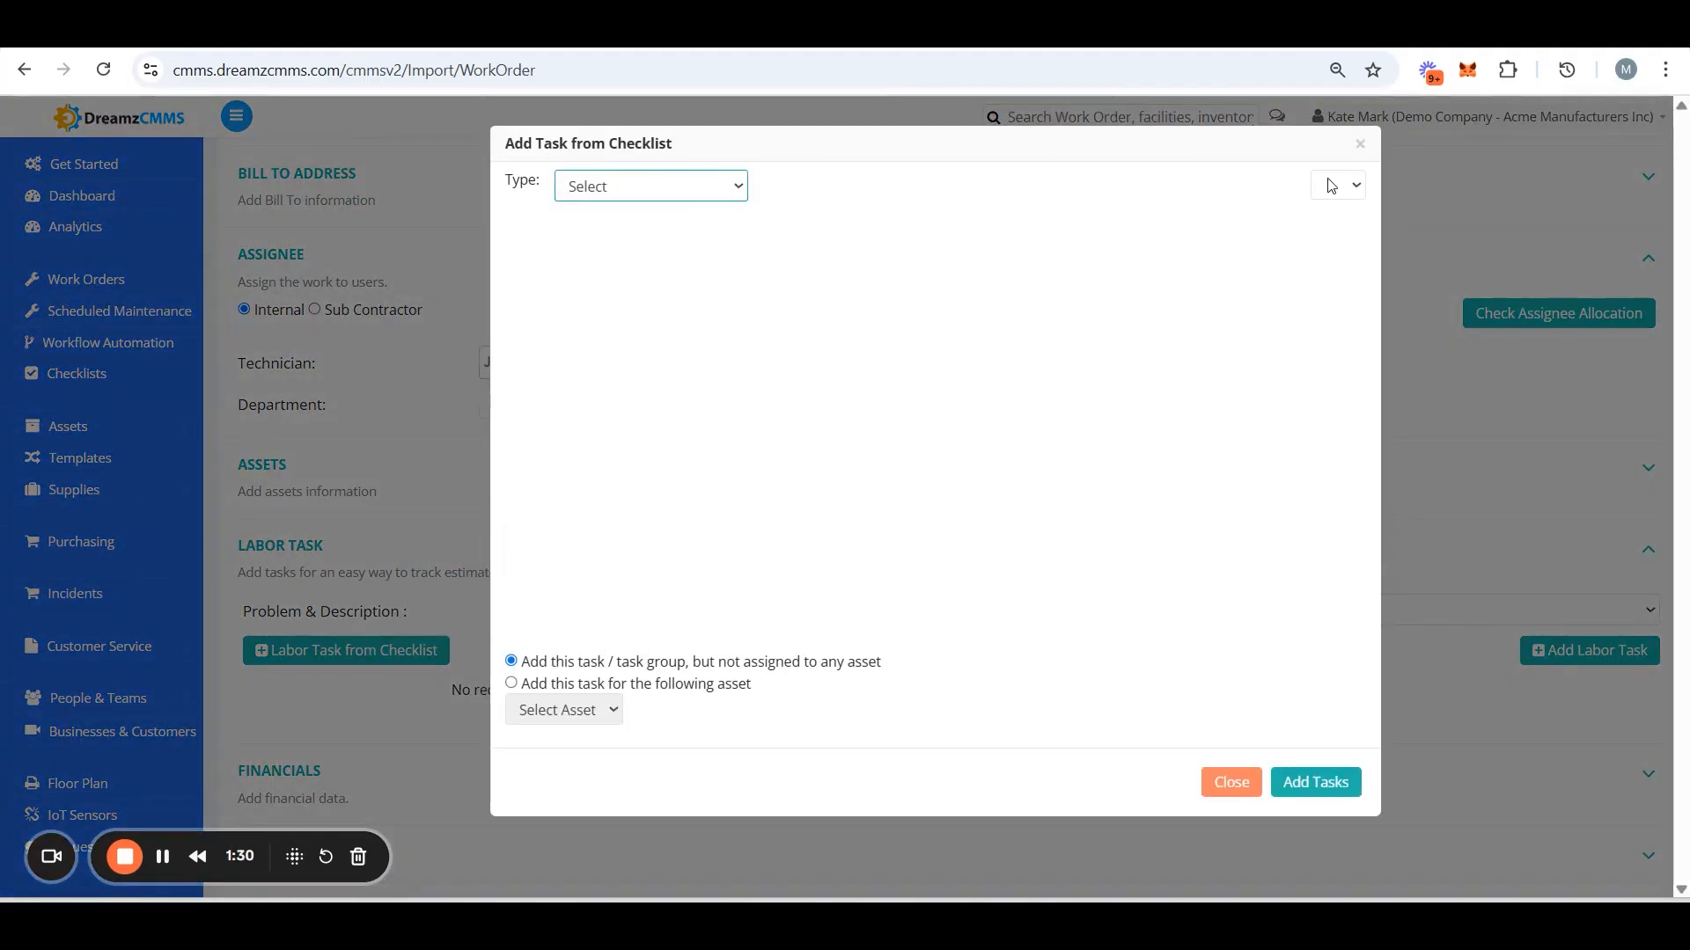
click(1260, 192)
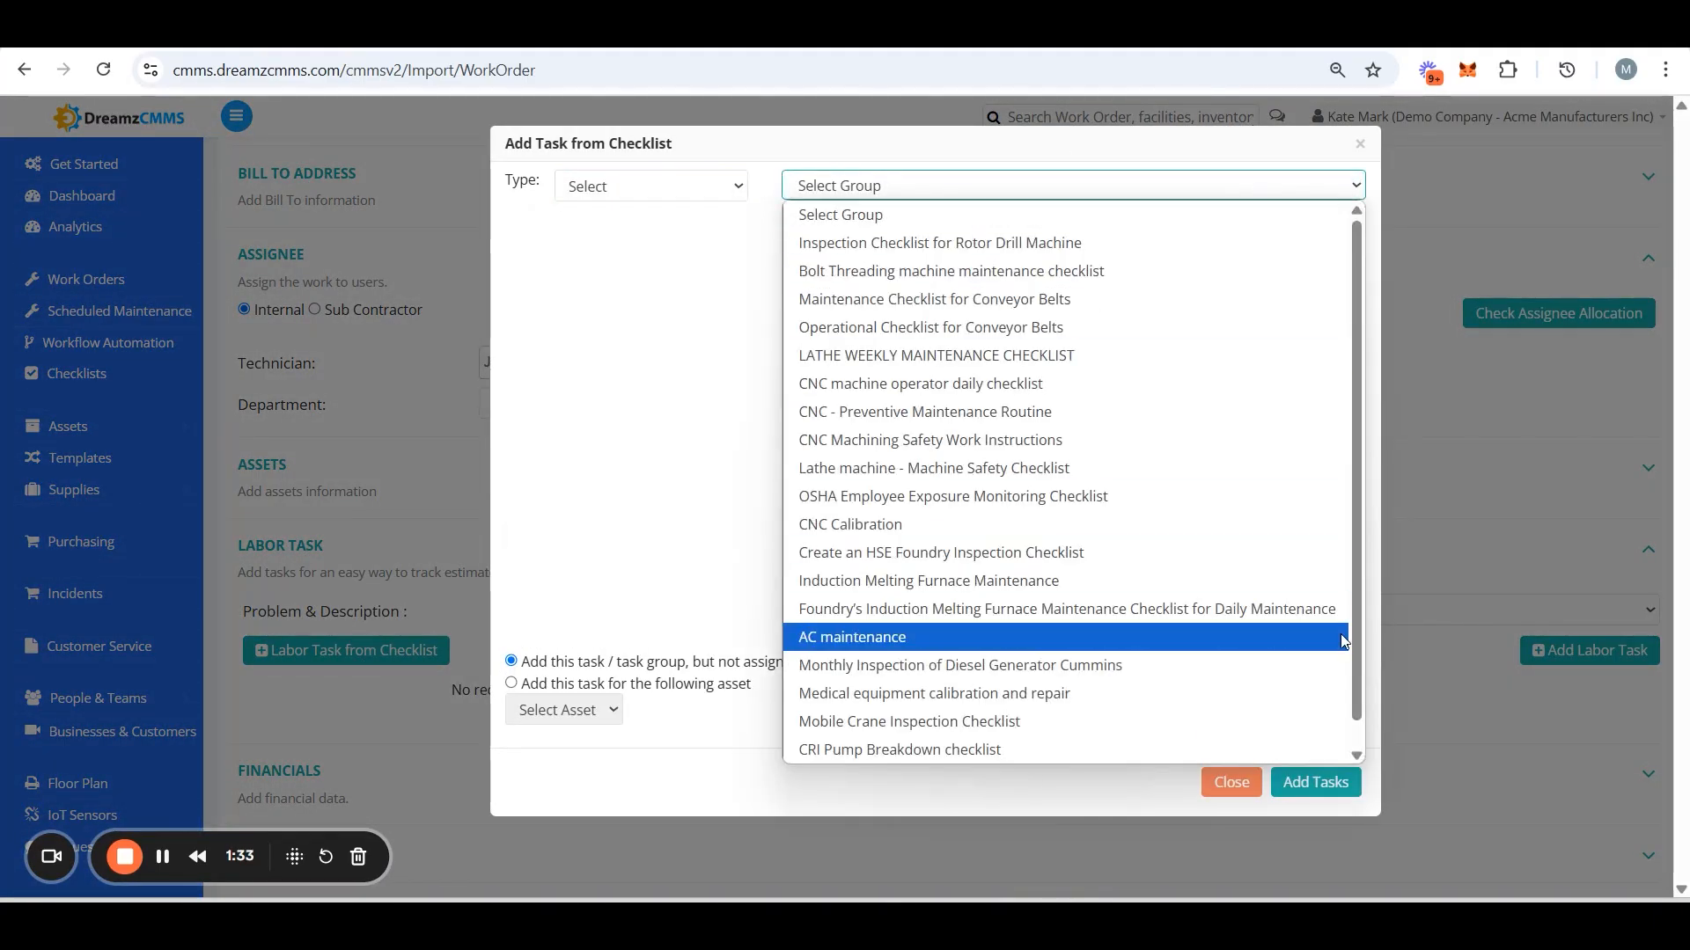
scroll(1360, 657, down, 1)
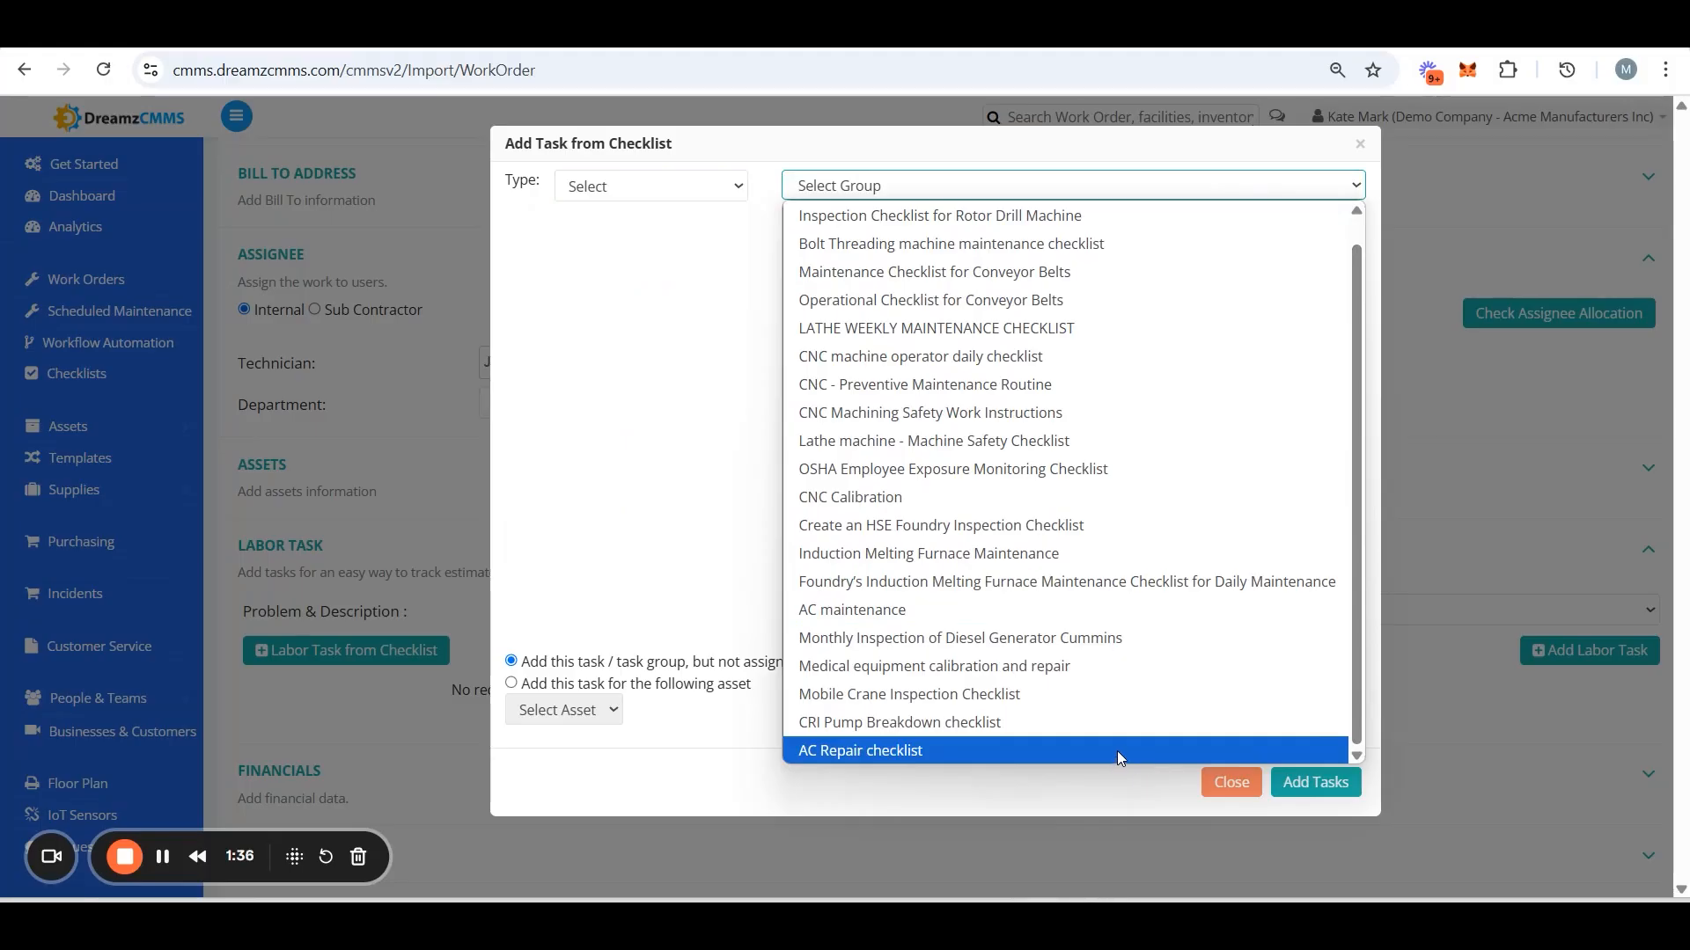
click(1117, 752)
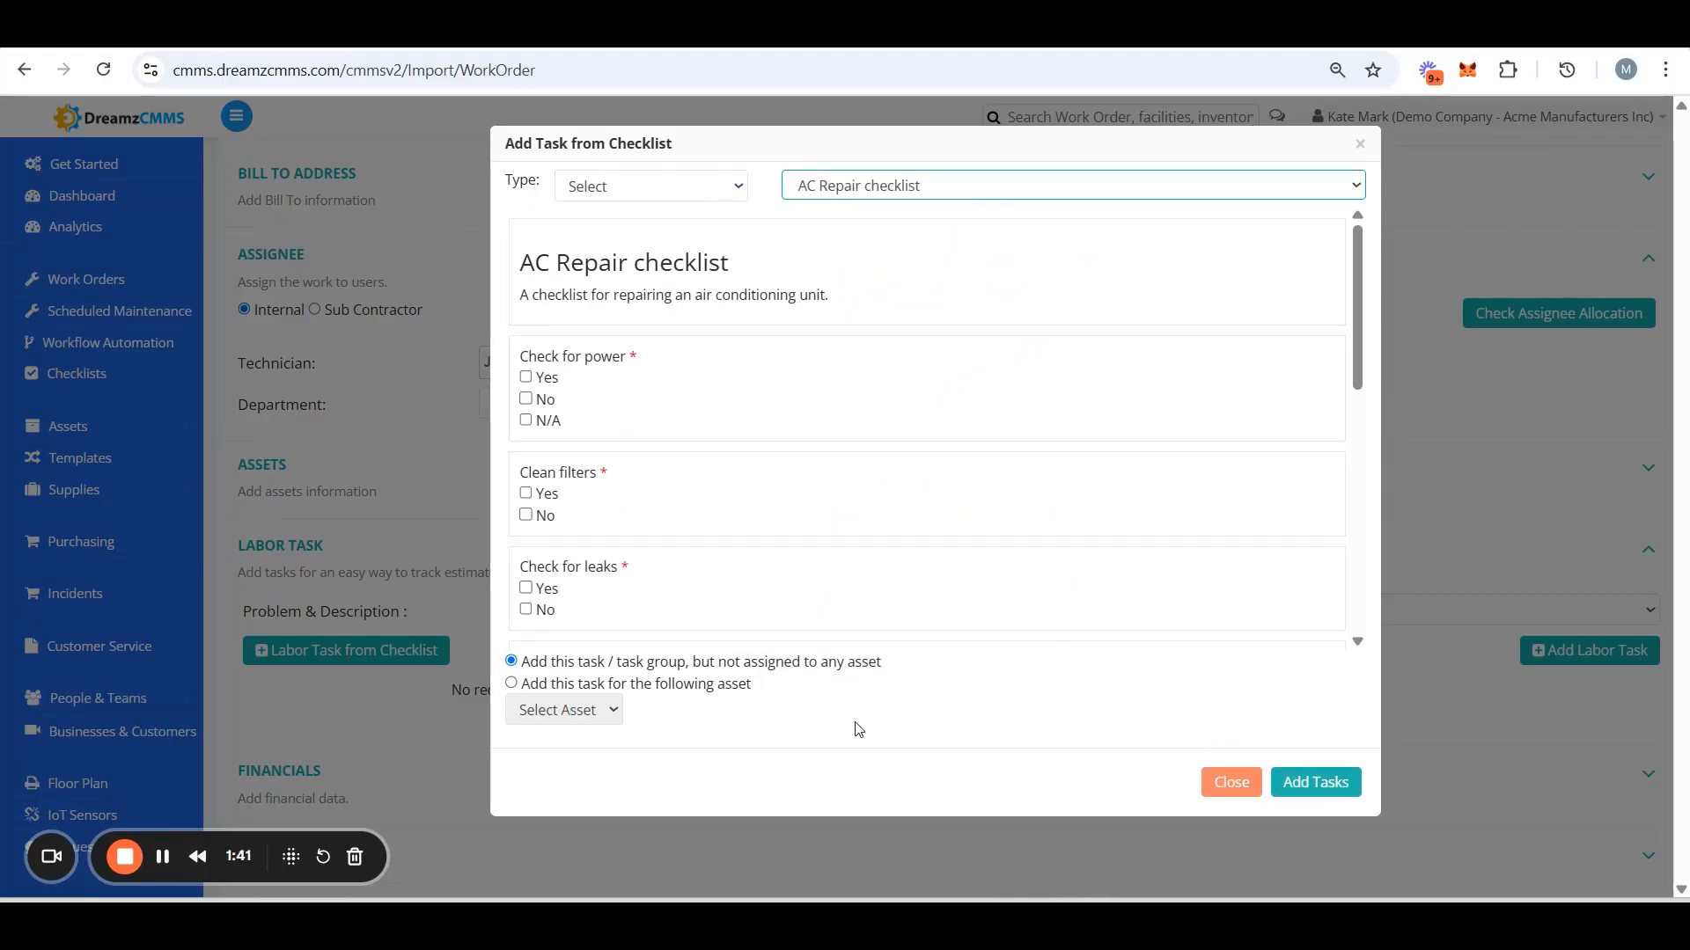
click(1310, 783)
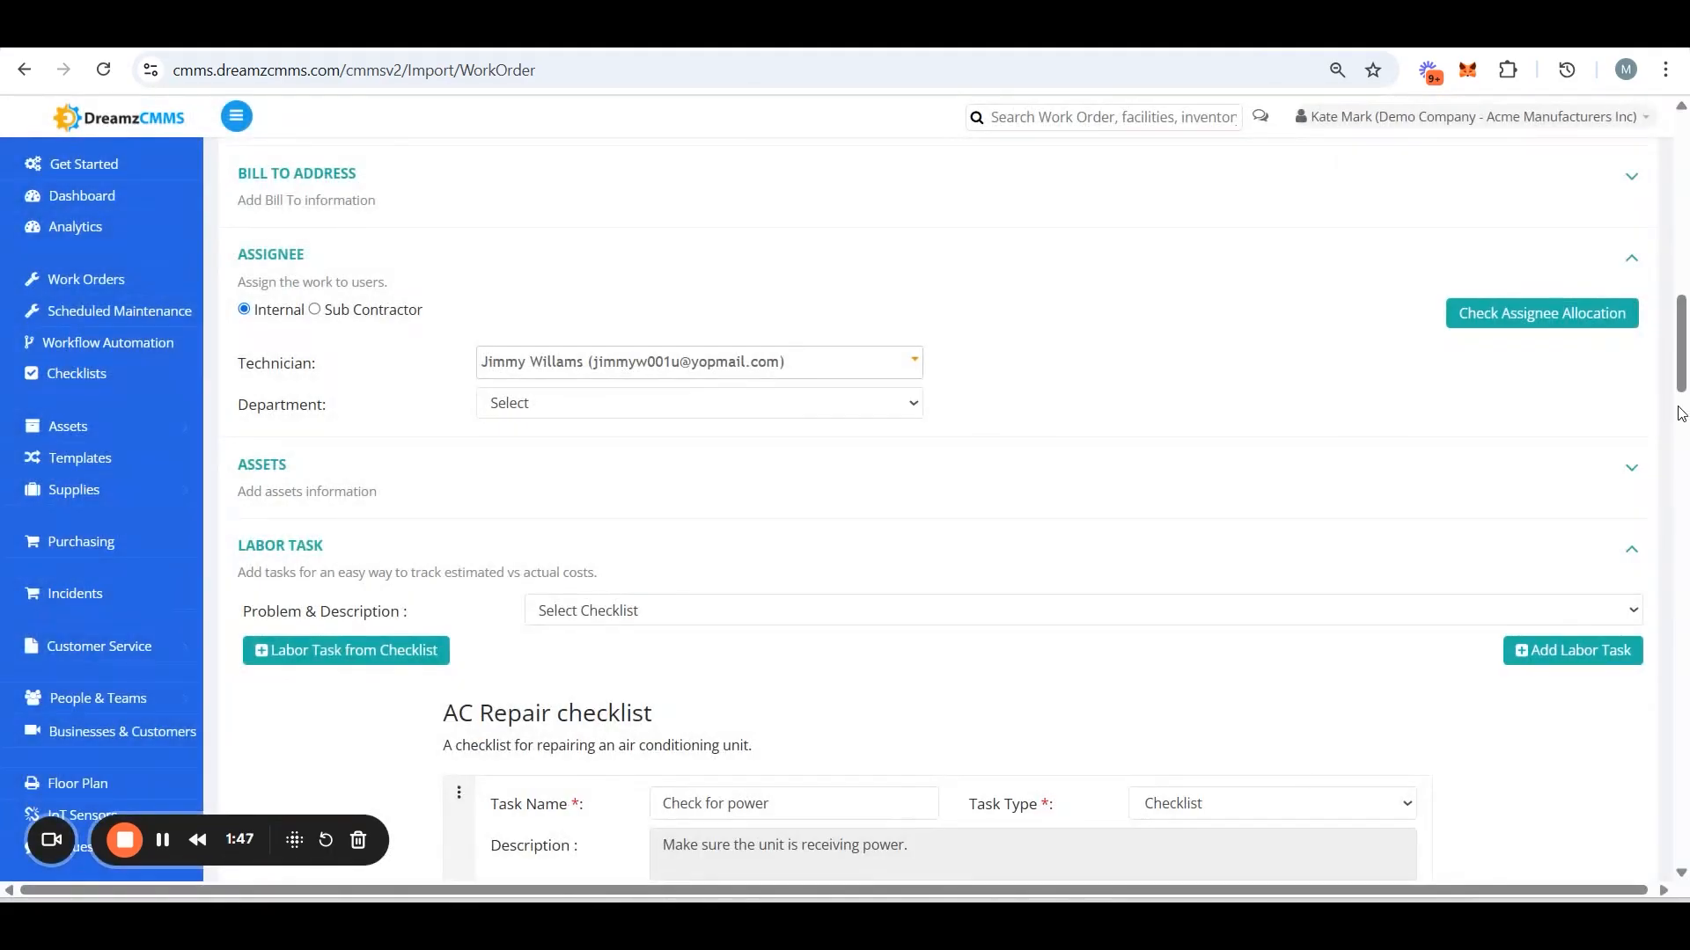
Step: Look through the added labor tasks and save the work order
drag(1679, 387, 1670, 568)
scroll(1672, 742, down, 10)
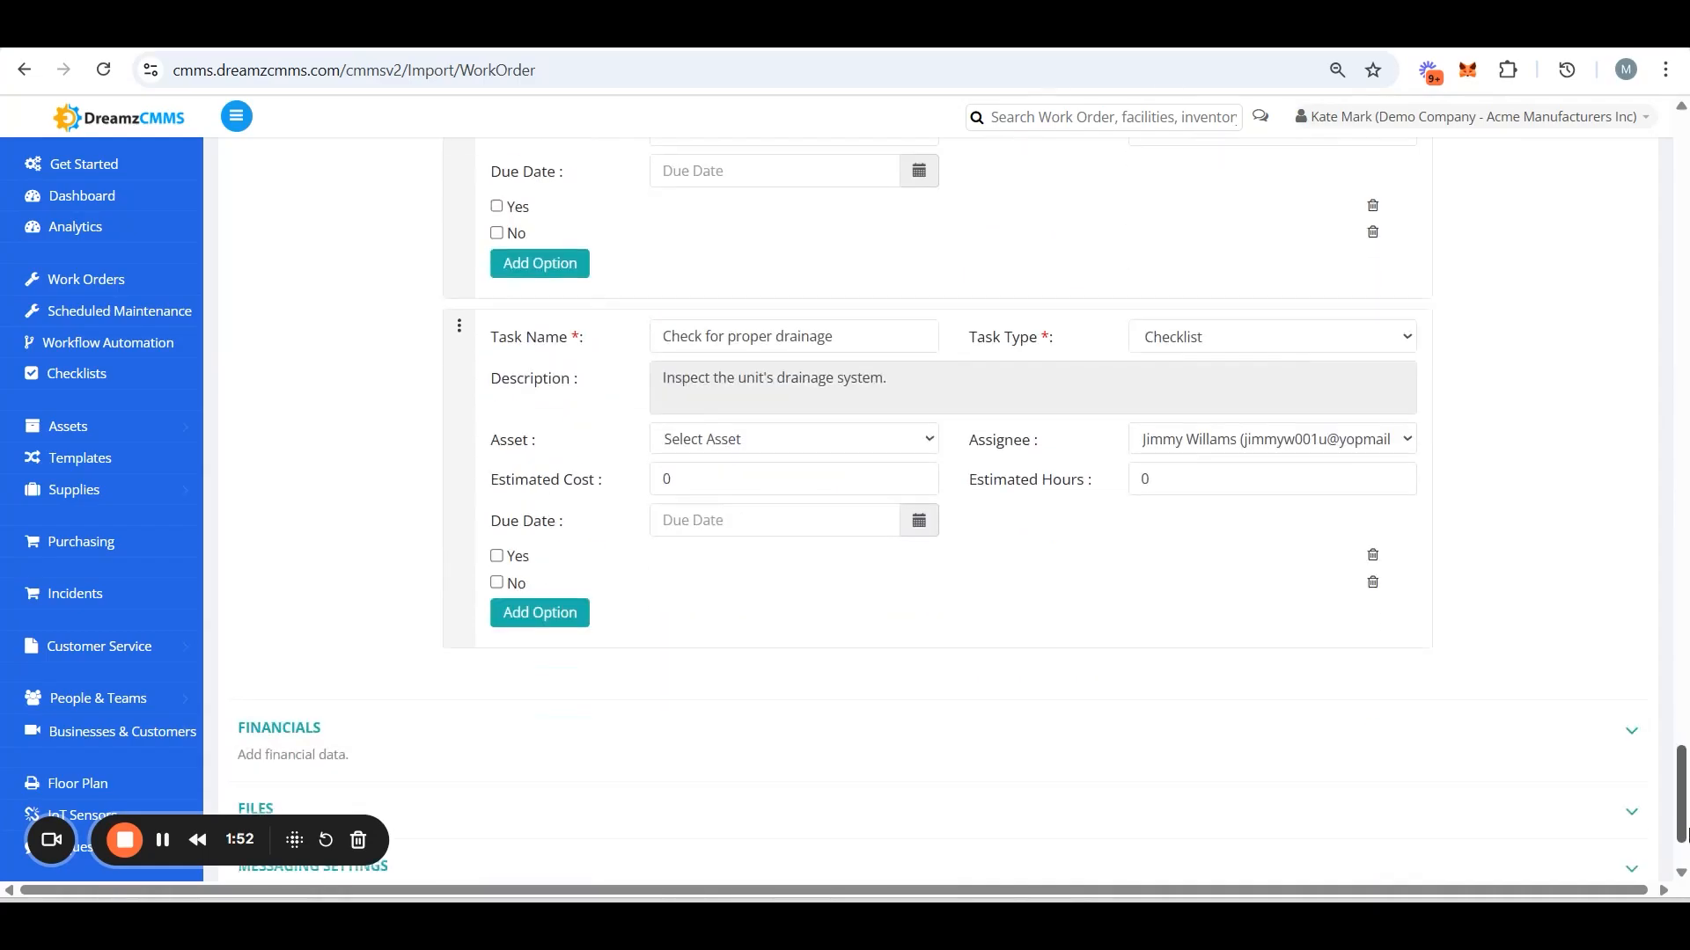
click(792, 778)
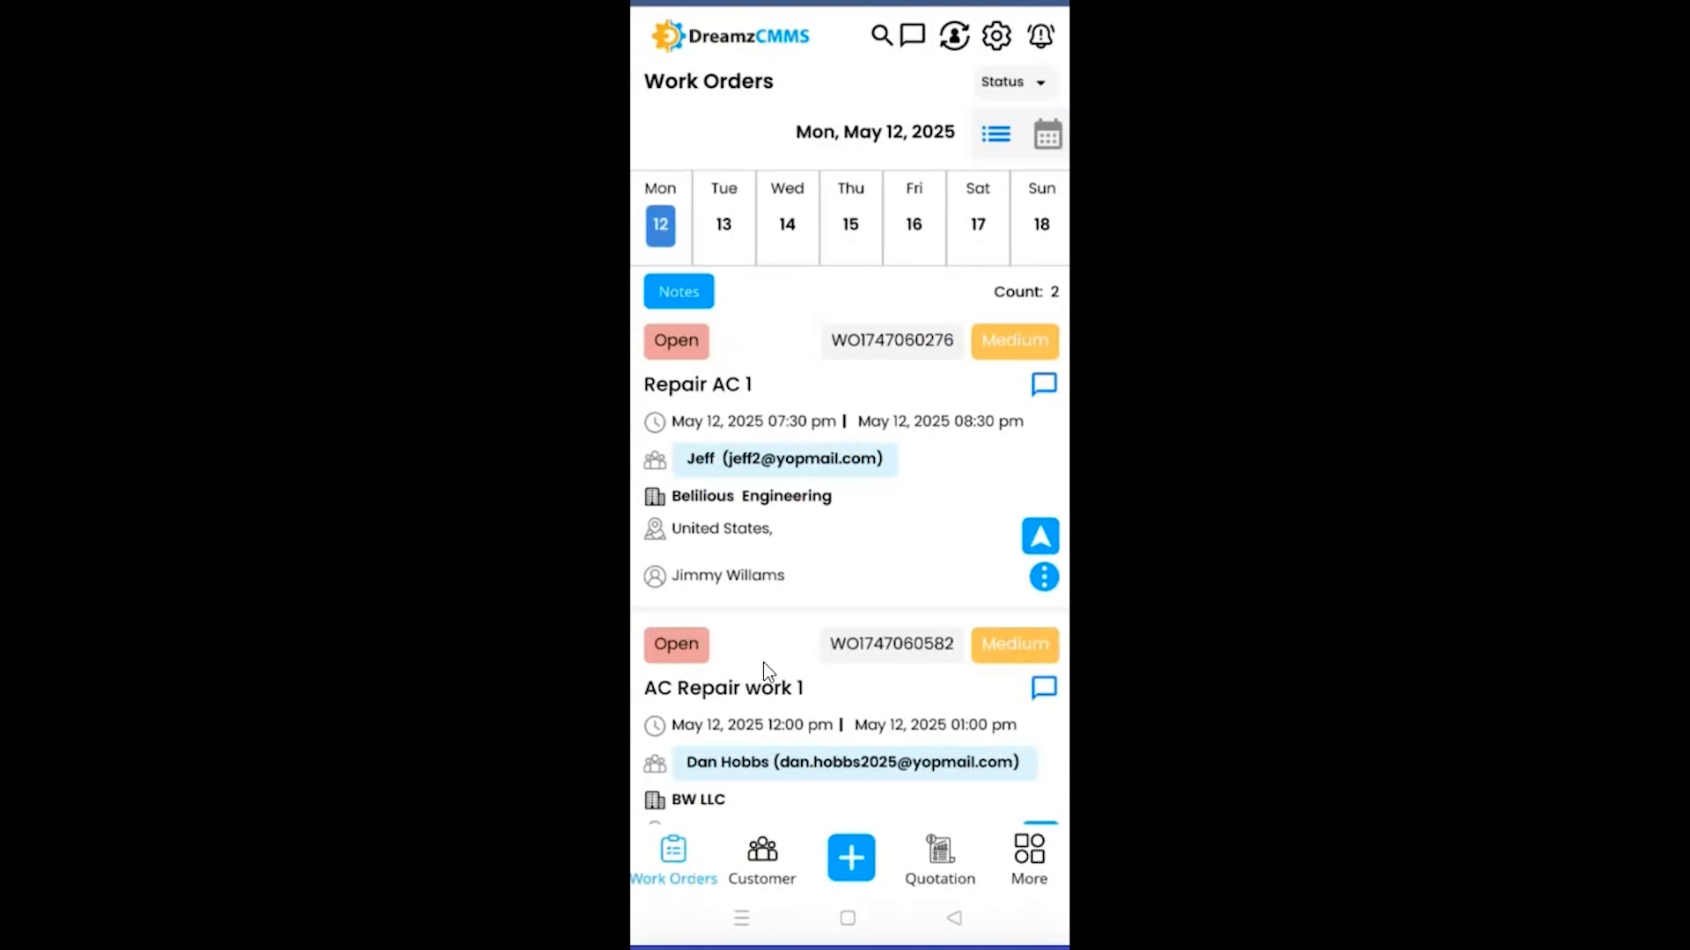
Step: In the DreamzCMMS mobile app, open the "AC Repair work 1" work order and review its checklist tasks
click(639, 748)
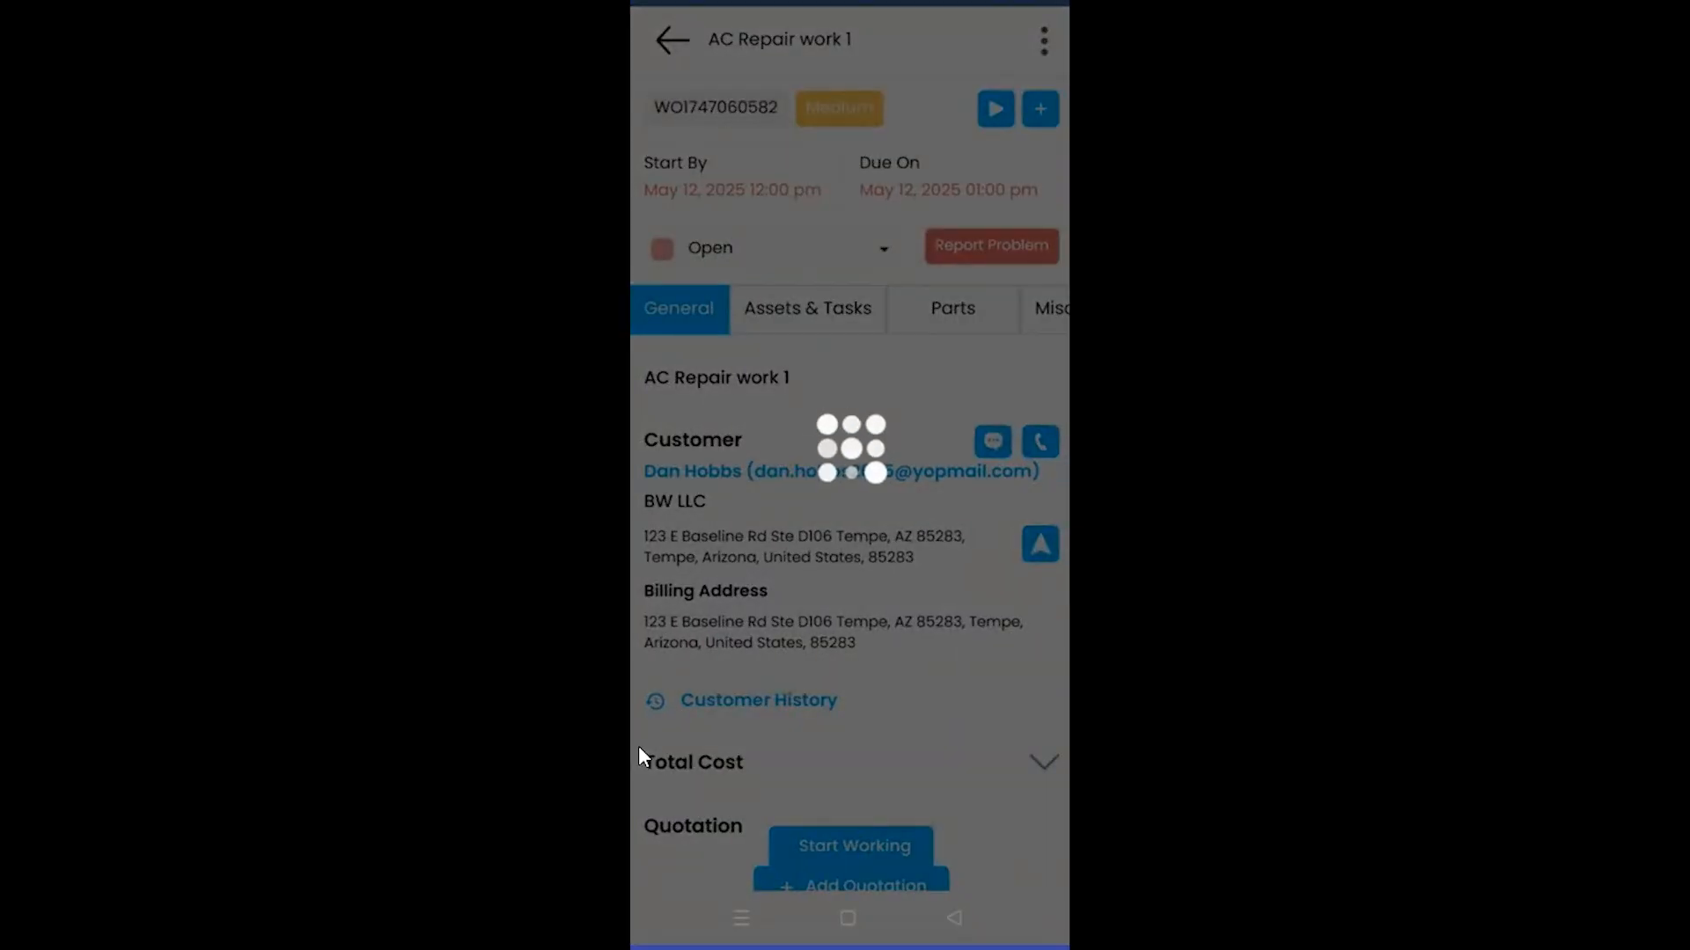
scroll(638, 752, down, 2)
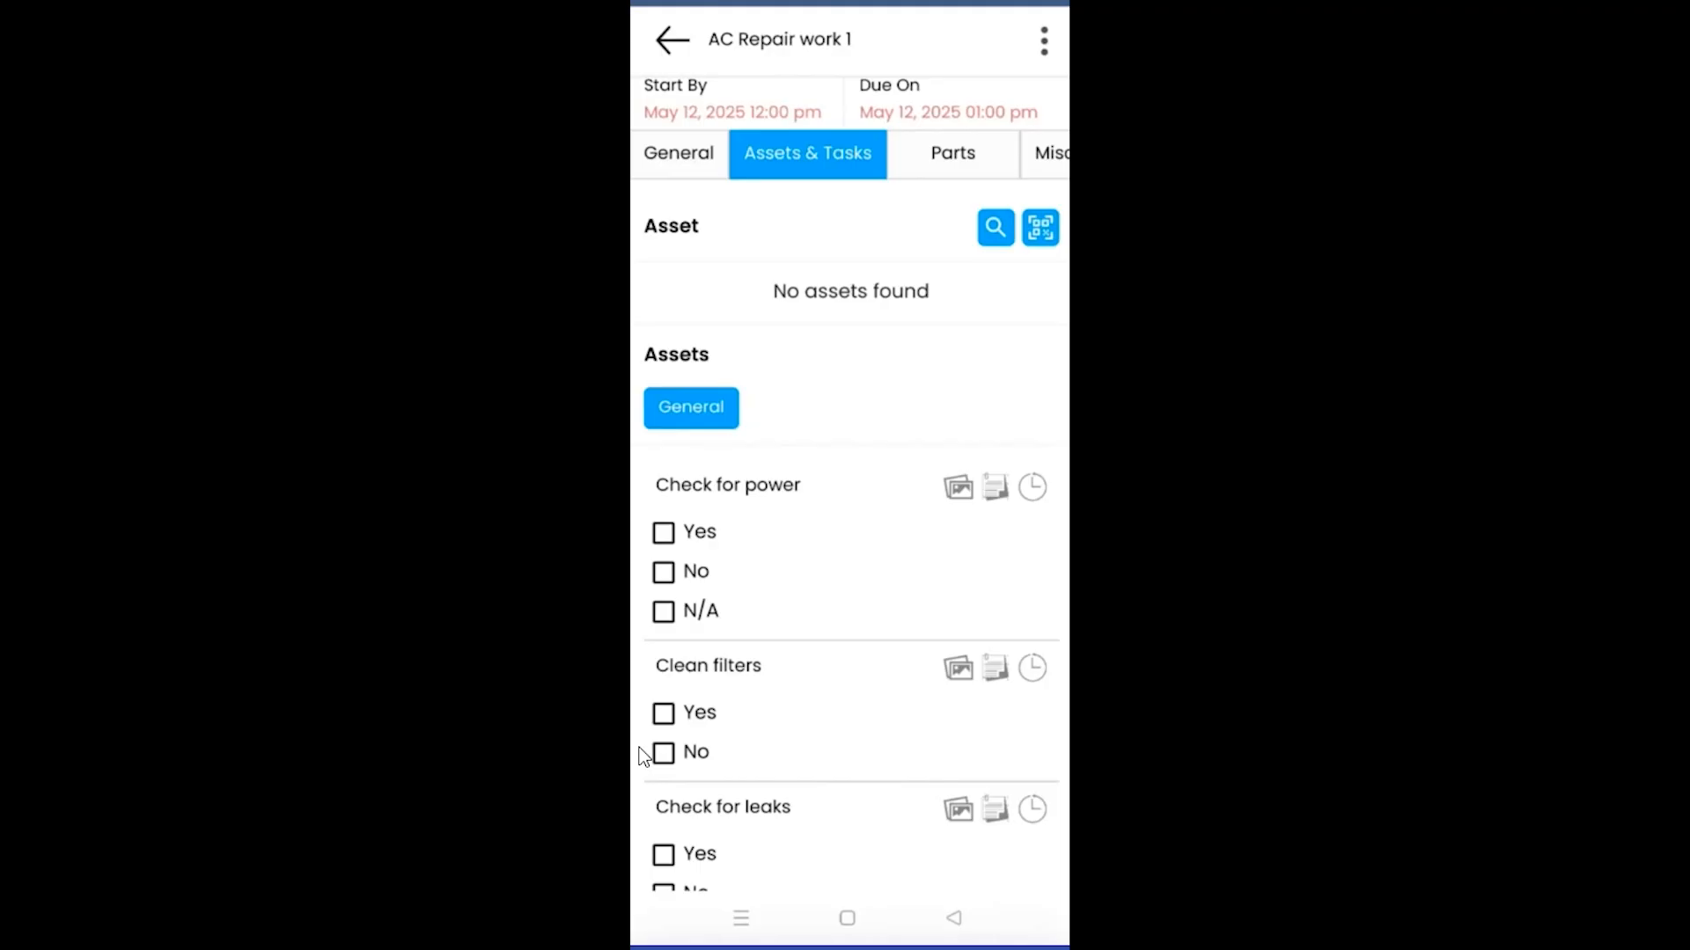
scroll(643, 755, down, 10)
scroll(642, 755, down, 1)
scroll(643, 755, up, 5)
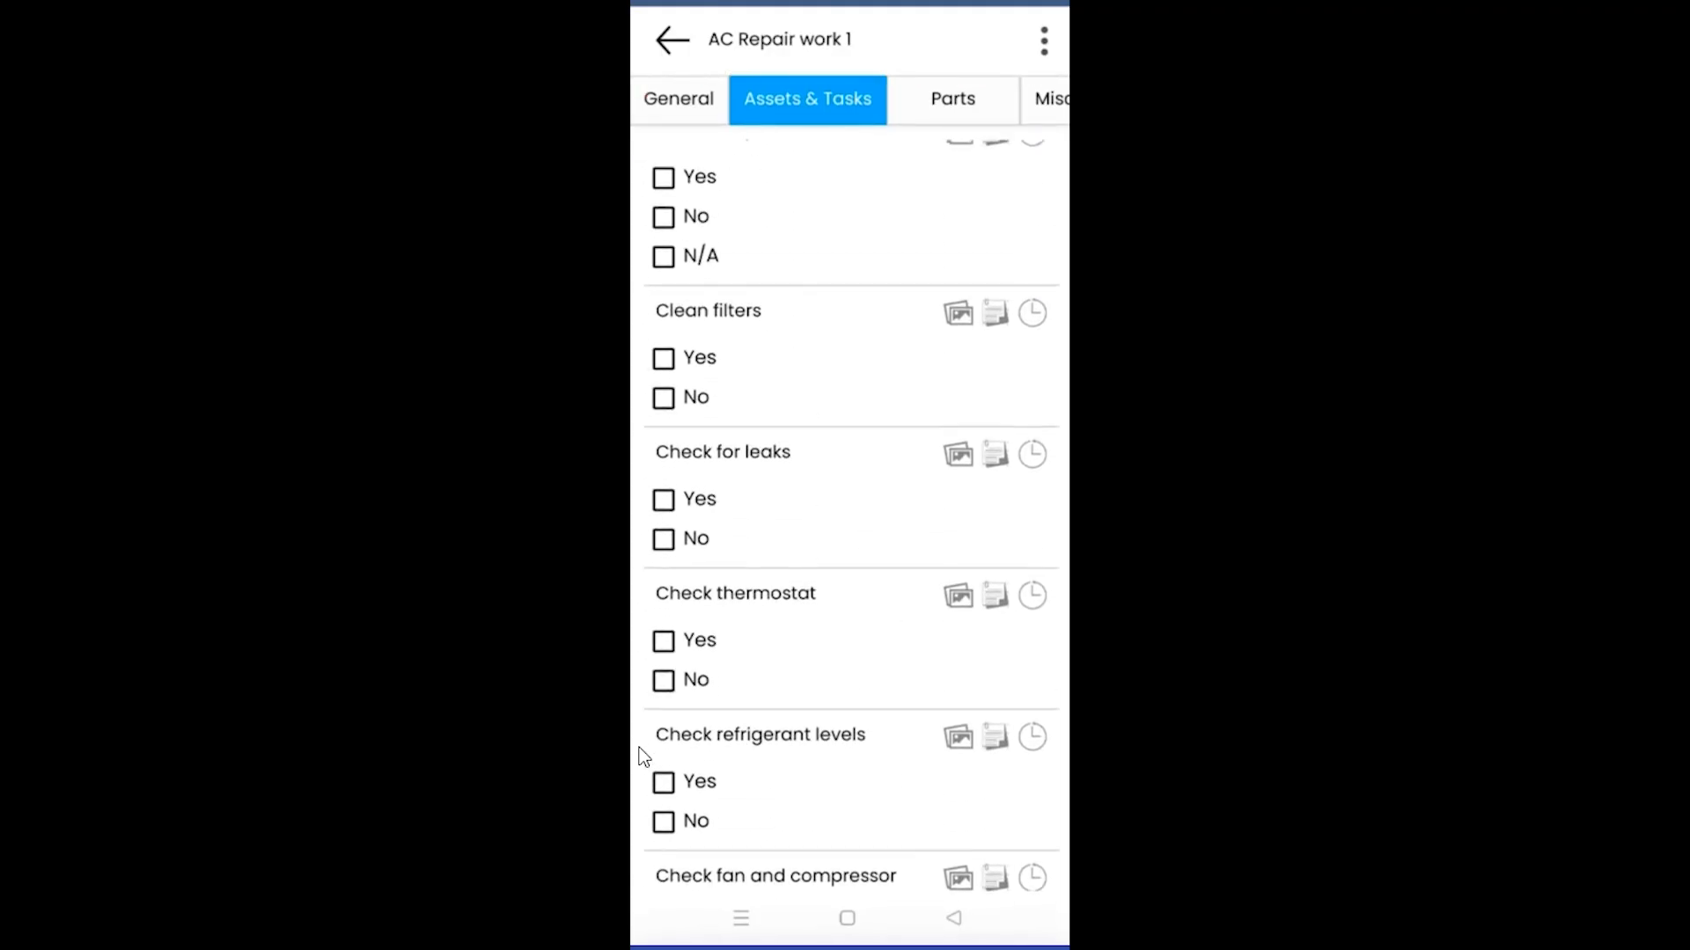